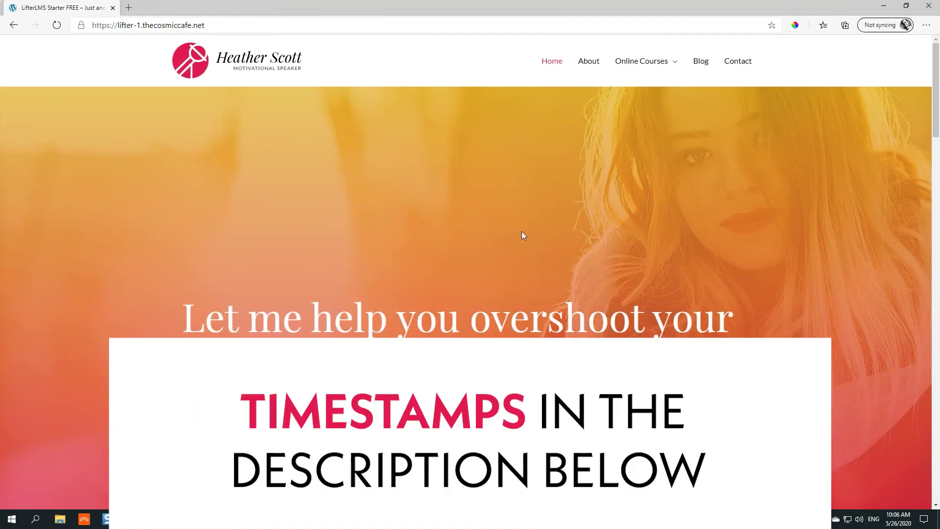
# Review the student dashboard's three courses and achievements, view the 23 May 2020 certificate, then return
pyautogui.moveTo(651, 60)
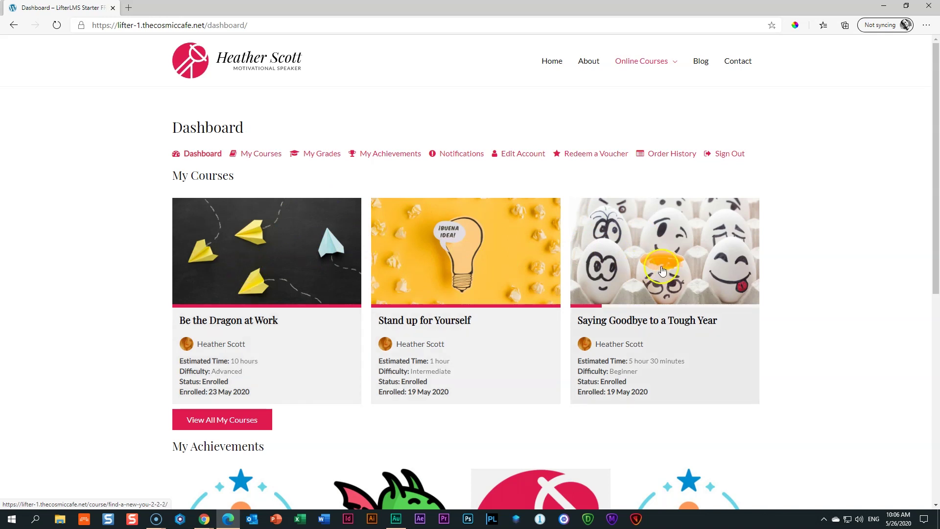
pyautogui.scroll(-4, 661, 270)
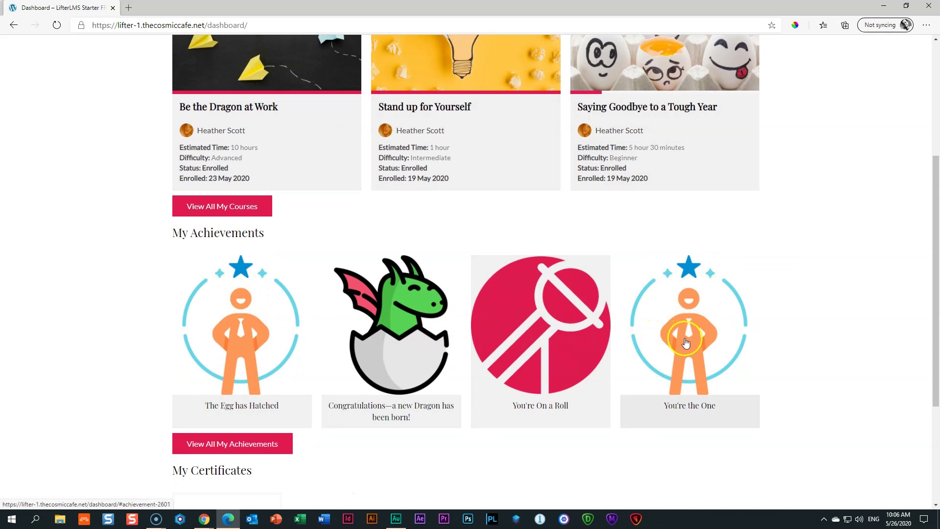
pyautogui.scroll(3, 685, 342)
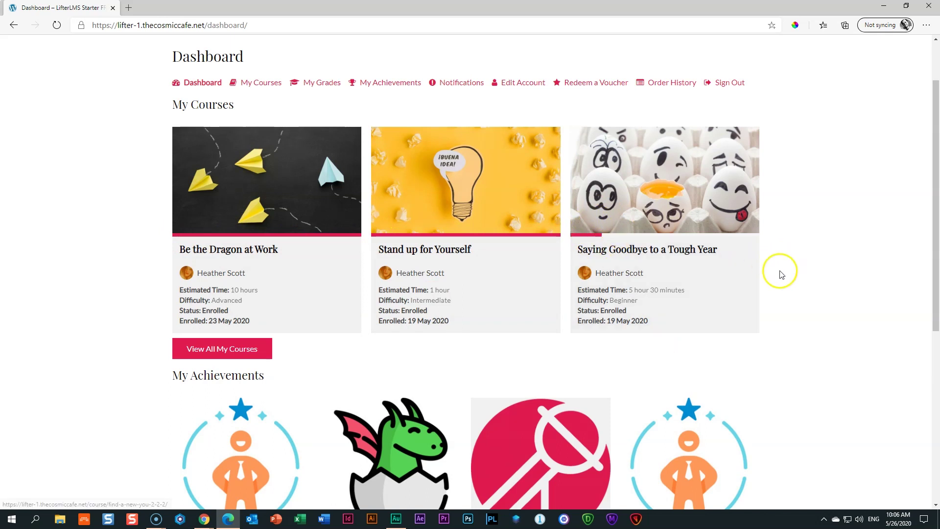
pyautogui.scroll(-6, 780, 276)
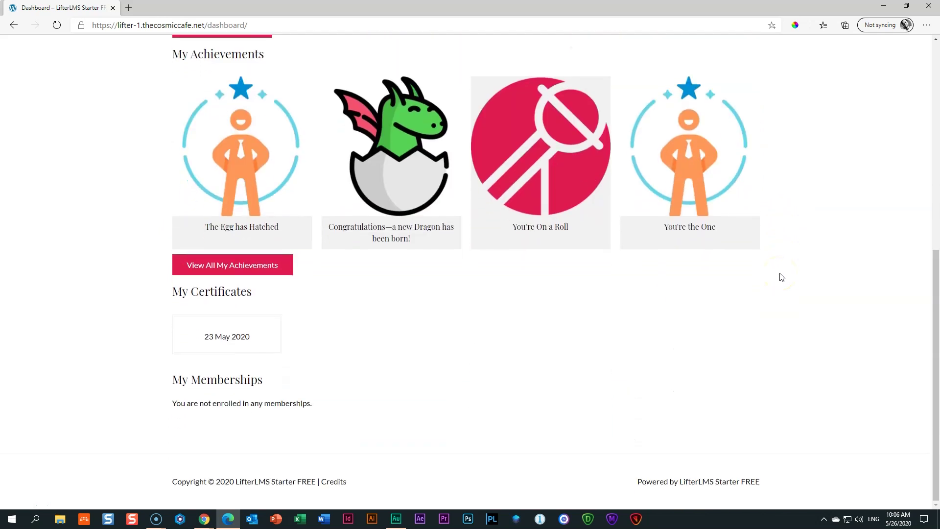
pyautogui.click(240, 343)
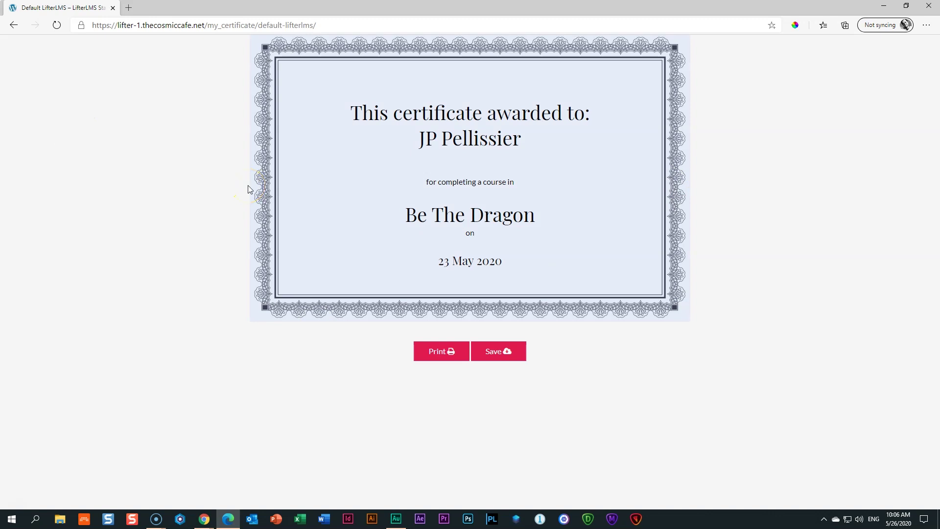
pyautogui.click(14, 25)
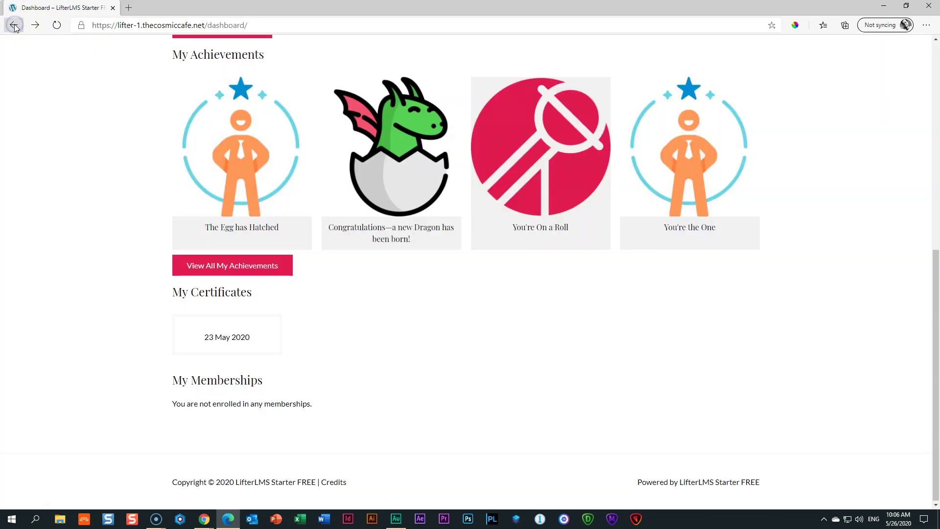
pyautogui.click(80, 216)
# Open the 2020 With a Bang course and begin enrolling in its R99.00 PROMO plan
pyautogui.scroll(8, 80, 219)
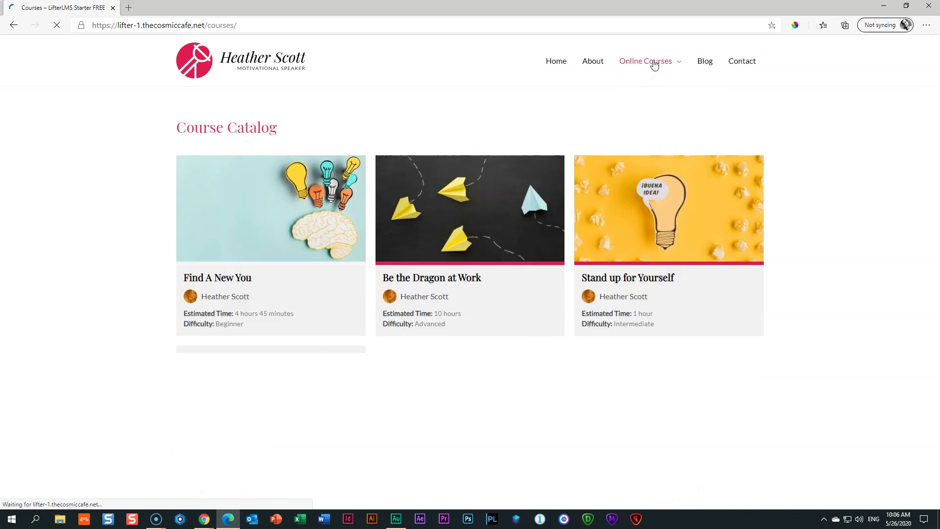
pyautogui.scroll(-3, 350, 247)
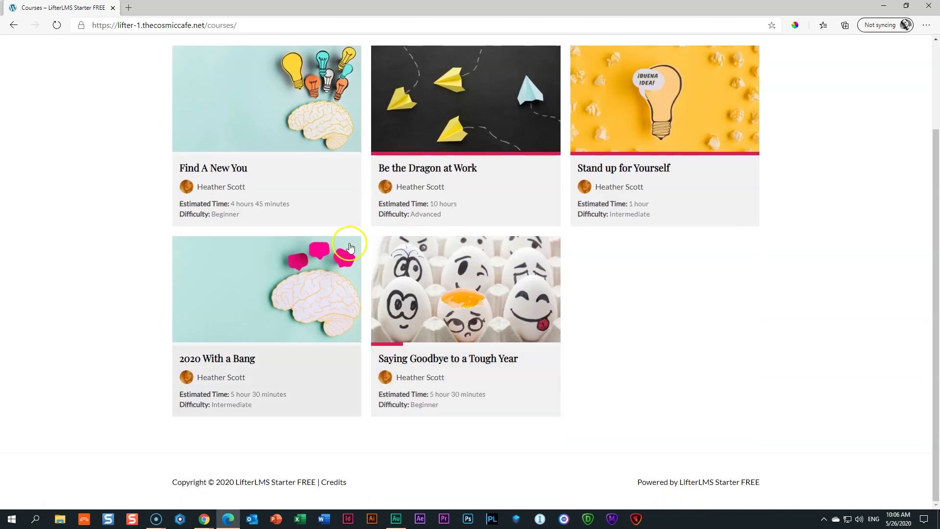
pyautogui.click(245, 359)
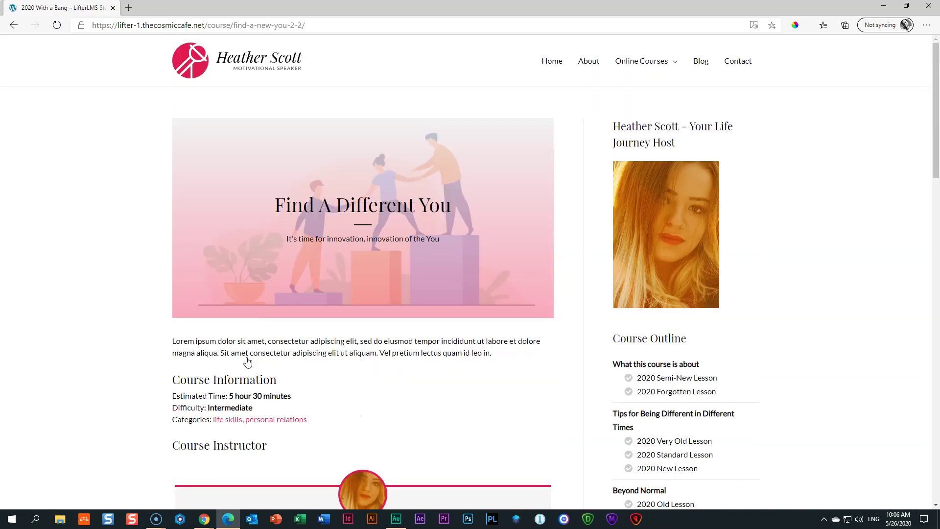
pyautogui.scroll(-9, 247, 361)
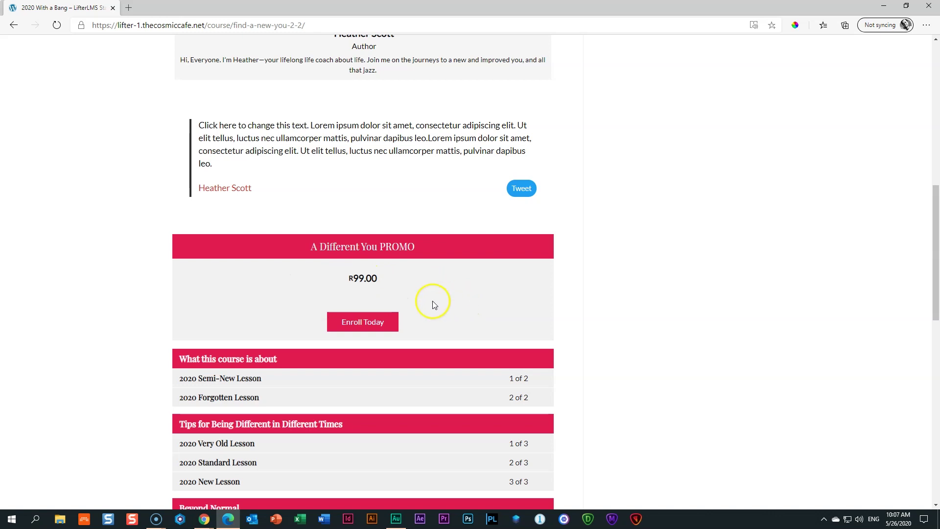
pyautogui.click(375, 324)
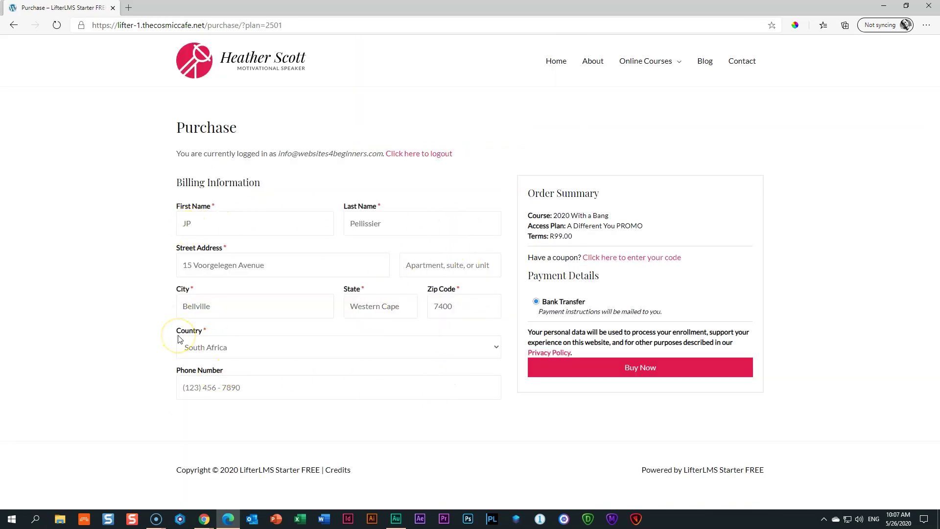
# Buy the R99.00 PROMO plan by Bank Transfer and review the Pending Payment order's instructions
pyautogui.moveTo(526, 275); pyautogui.dragTo(630, 279)
pyautogui.click(632, 279)
pyautogui.click(634, 369)
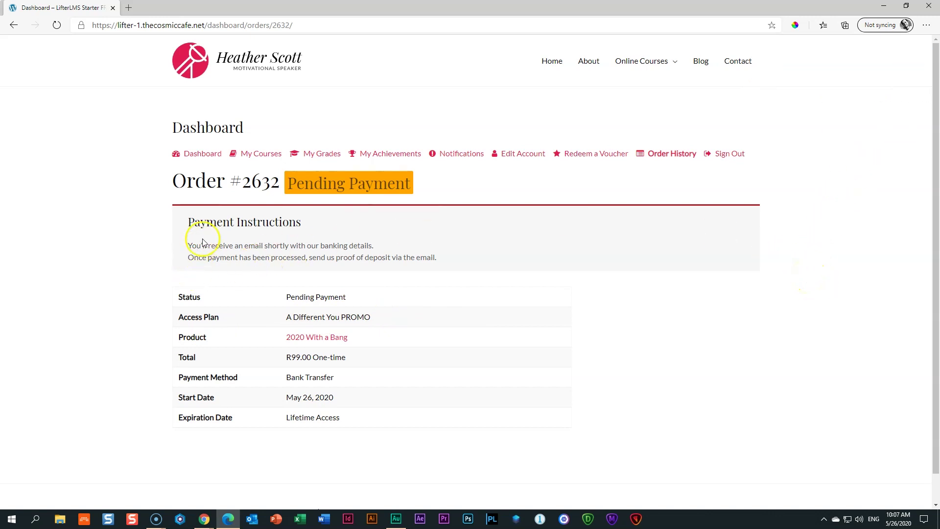
pyautogui.moveTo(194, 219); pyautogui.dragTo(302, 225)
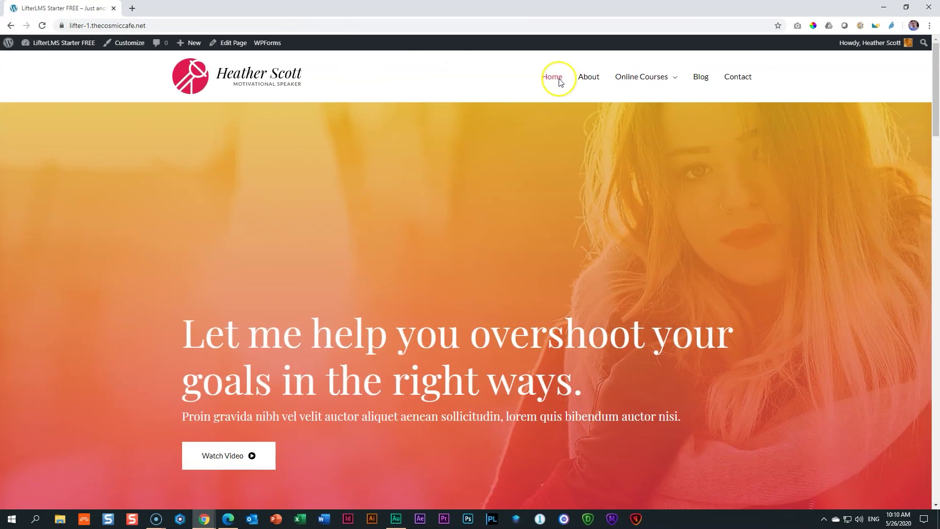
# Confirm the Find A New You course's PROMO plan is free, then go to the admin Dashboard
pyautogui.click(632, 78)
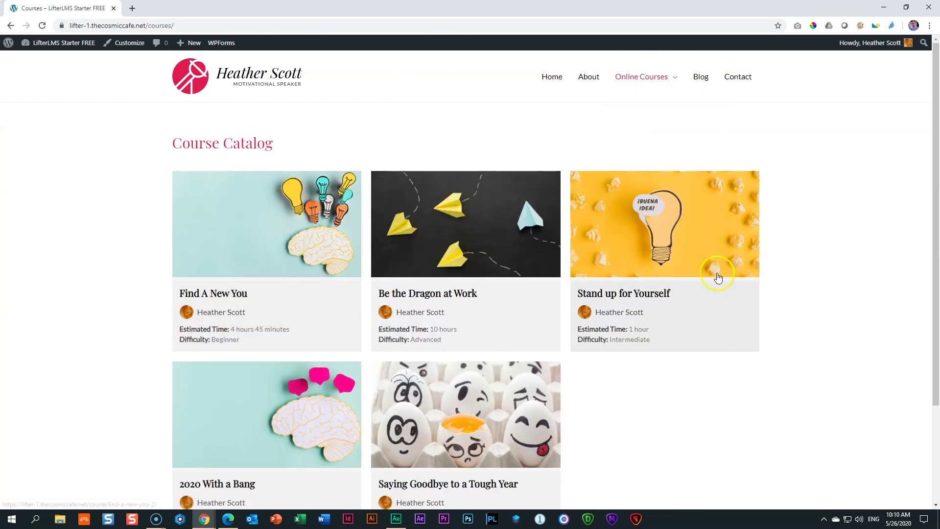
pyautogui.click(261, 263)
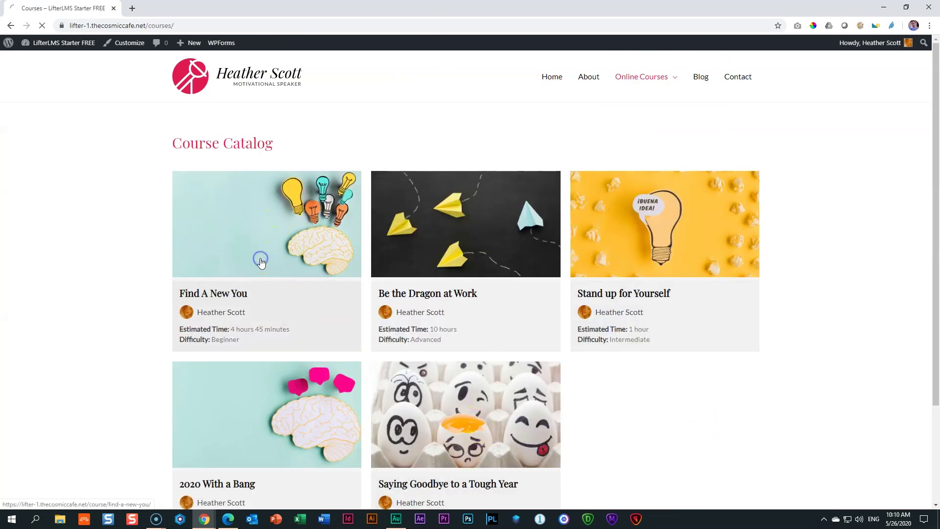
pyautogui.scroll(-4, 260, 263)
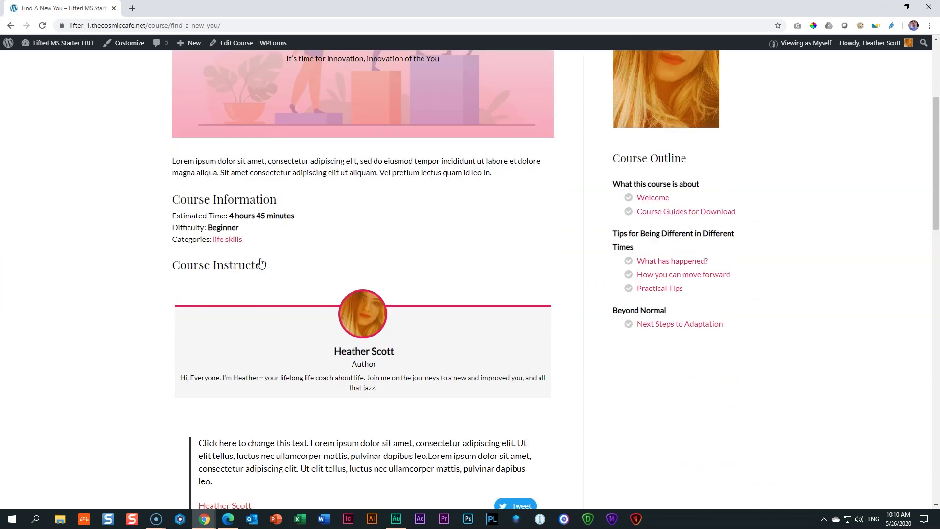
pyautogui.scroll(-4, 384, 361)
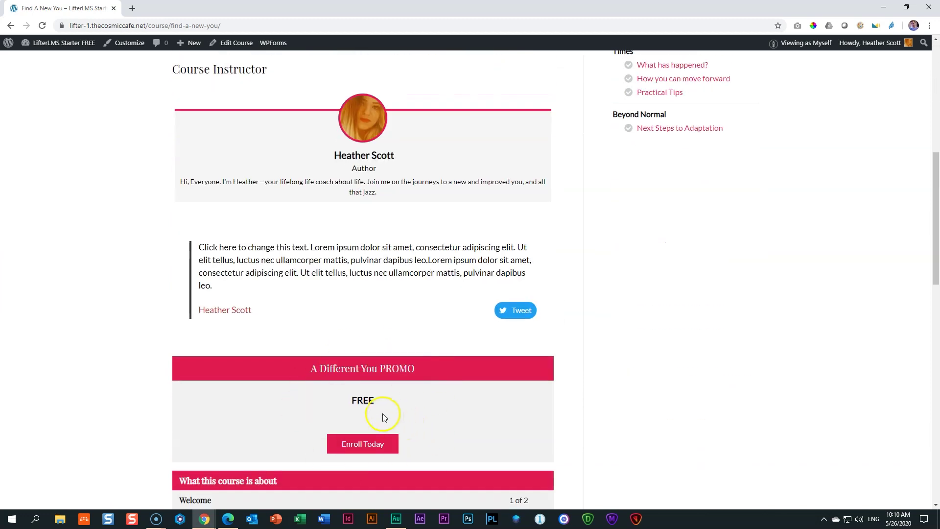
pyautogui.scroll(8, 382, 416)
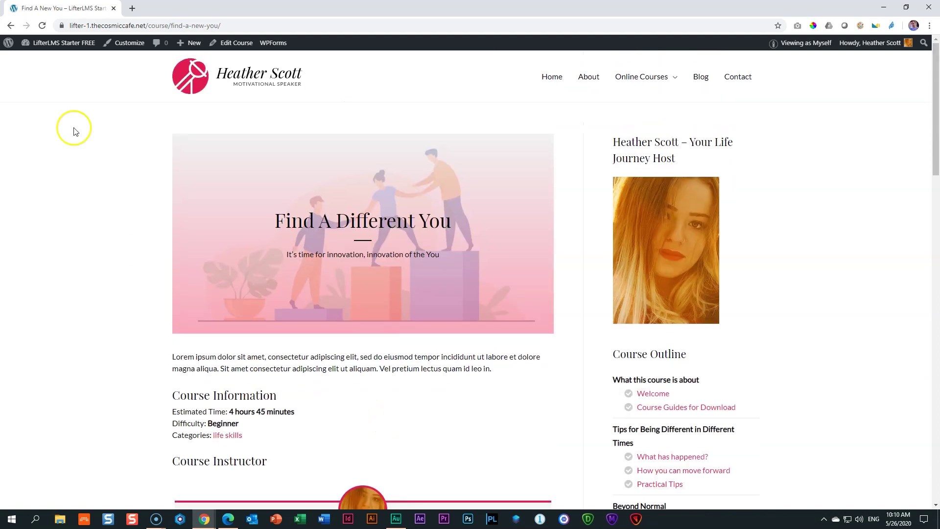
pyautogui.click(81, 46)
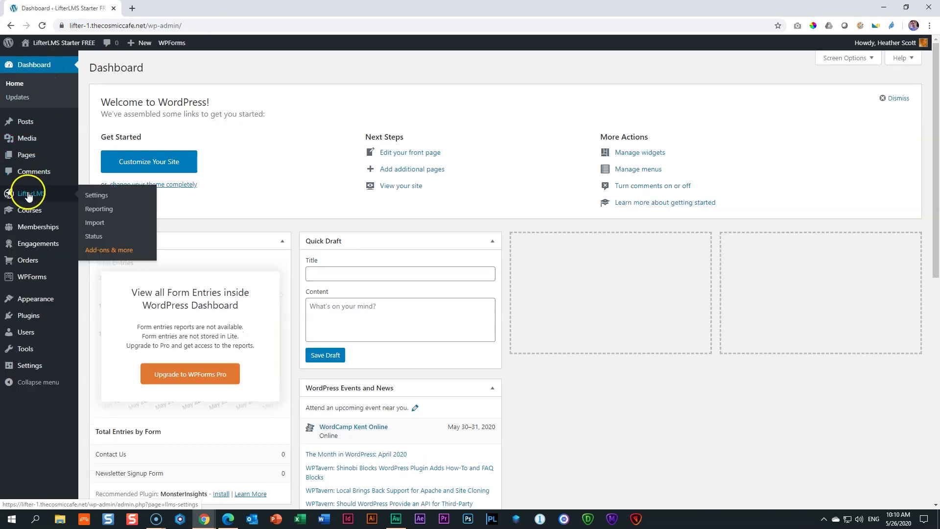
# Edit Find A New You from the Courses list and expand its A Different You PROMO access plan
pyautogui.moveTo(28, 215)
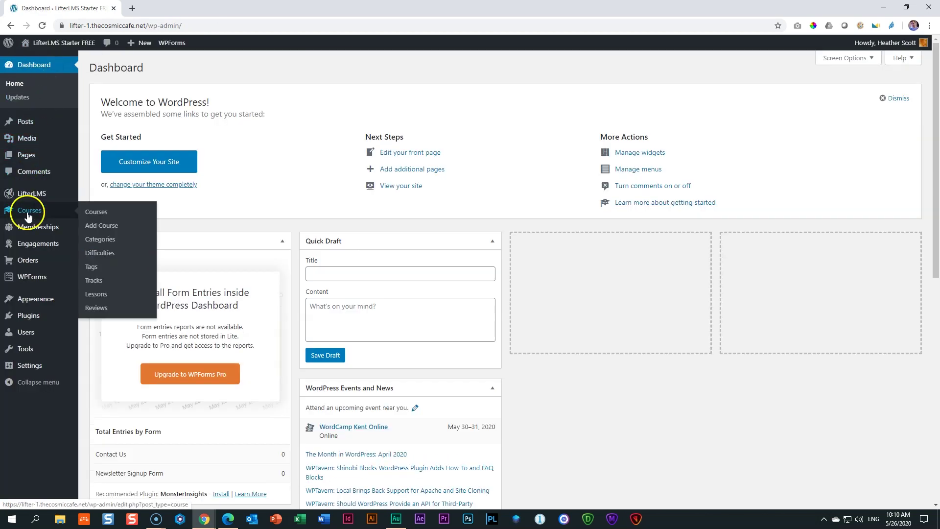
pyautogui.click(104, 214)
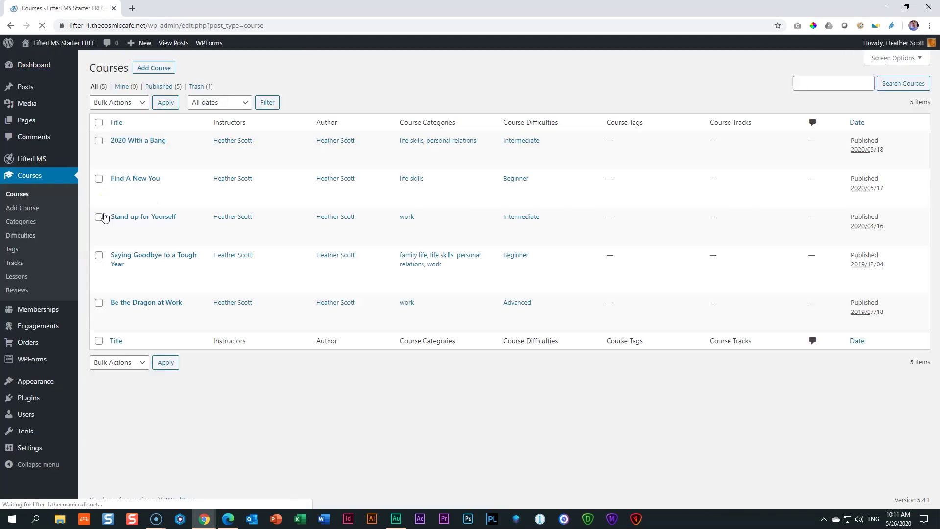
pyautogui.click(140, 180)
pyautogui.click(140, 181)
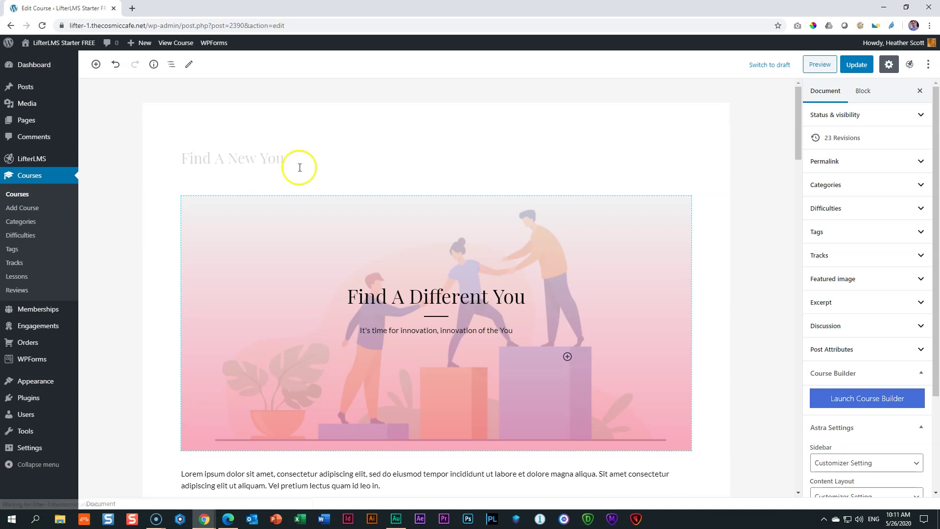
pyautogui.moveTo(800, 116); pyautogui.dragTo(799, 429)
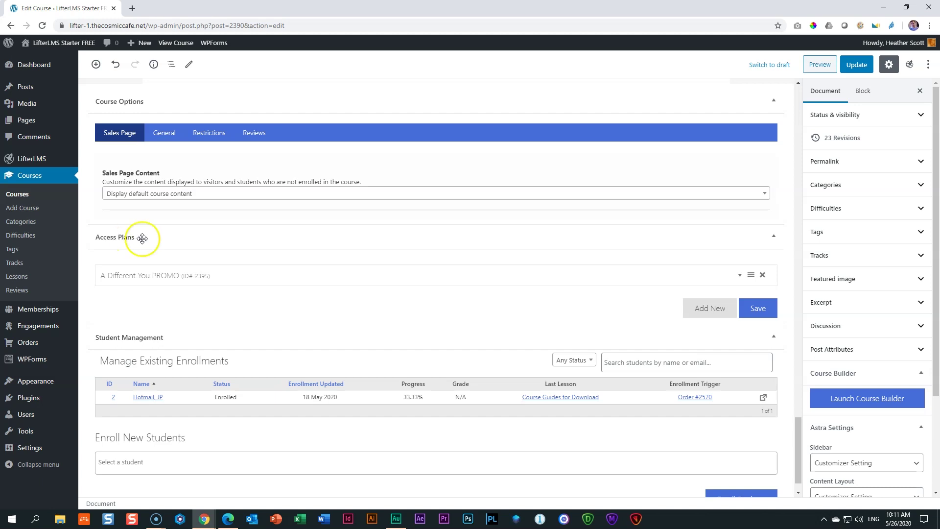
pyautogui.moveTo(120, 274)
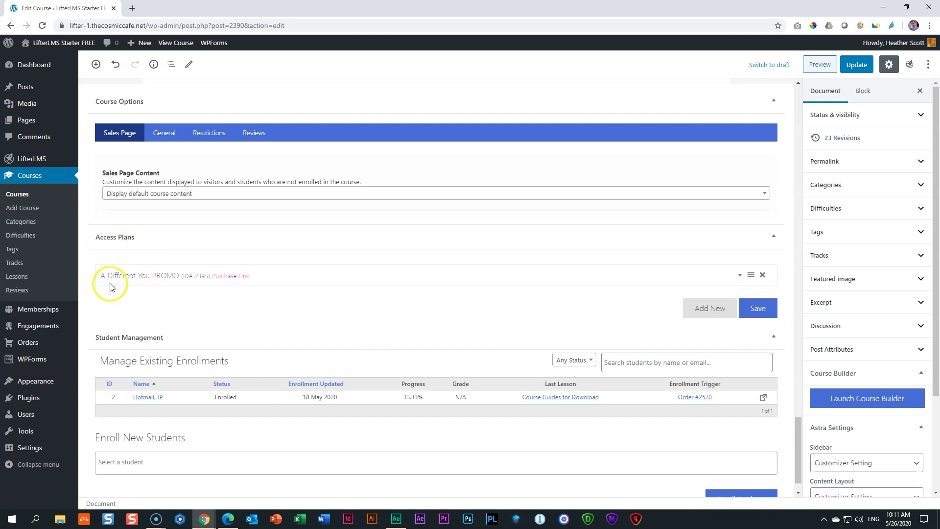
pyautogui.moveTo(154, 278)
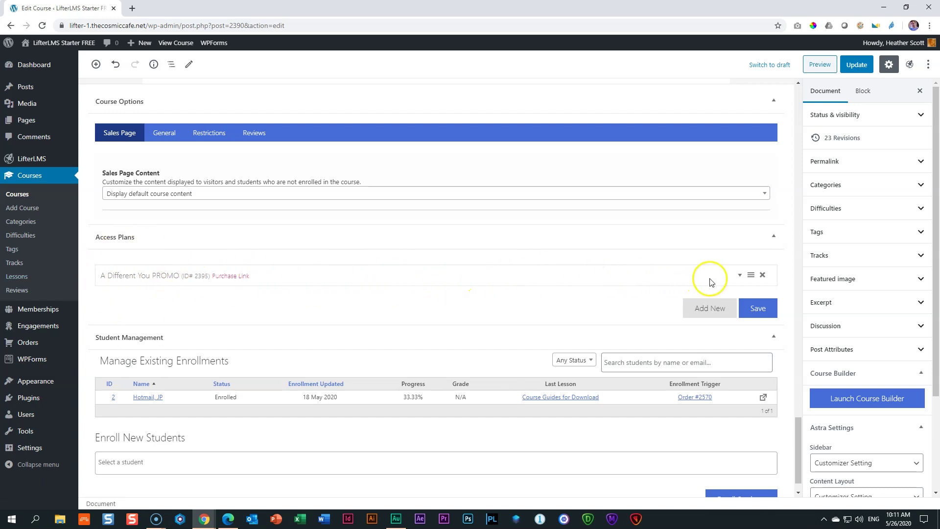
pyautogui.click(740, 276)
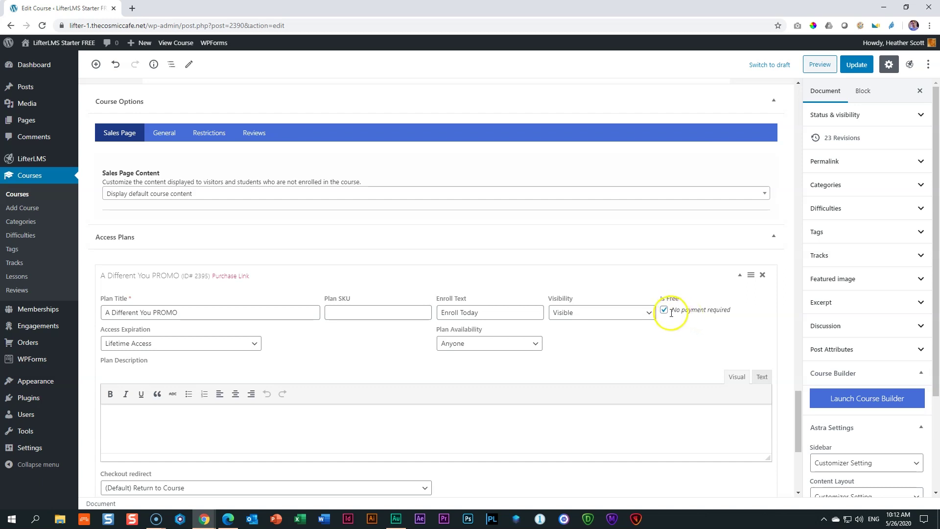
# Make the PROMO plan paid, priced at 1200 with a one-time payment frequency
pyautogui.click(664, 310)
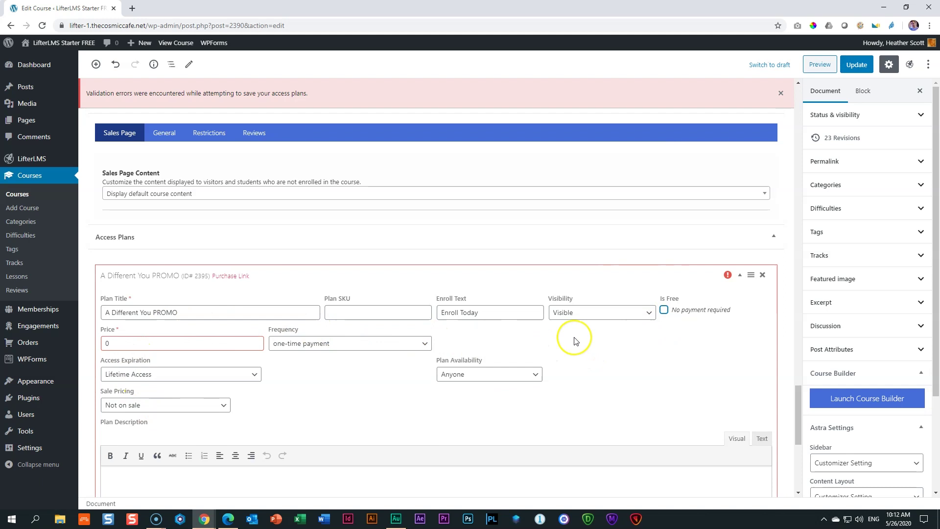
pyautogui.scroll(-2, 576, 341)
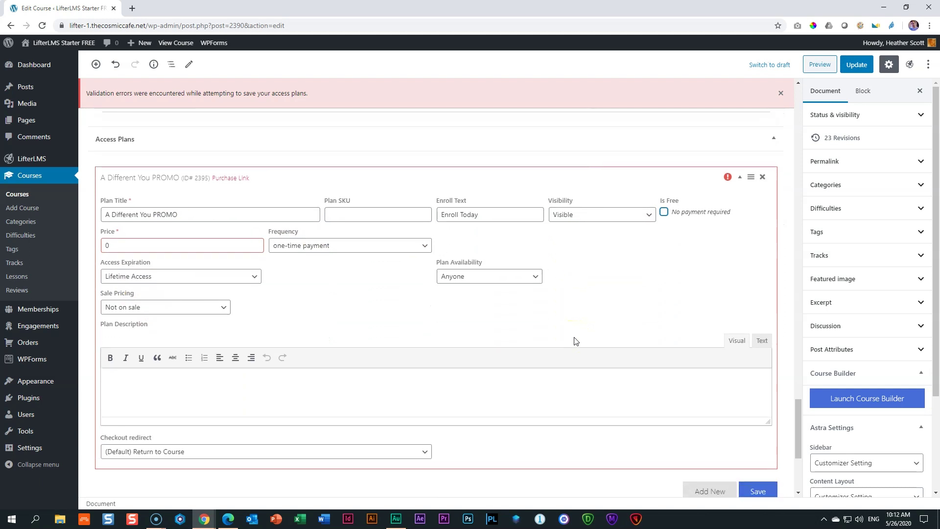
pyautogui.doubleClick(108, 245)
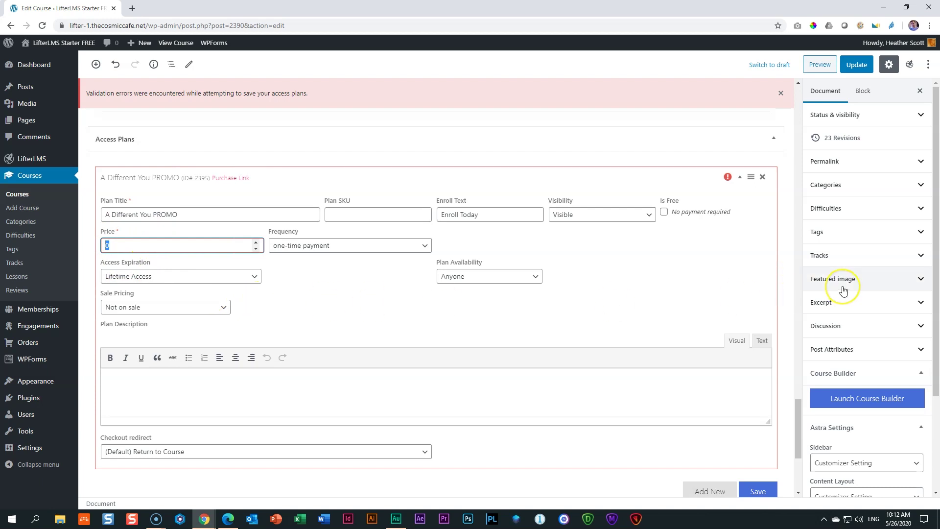
pyautogui.write('1200')
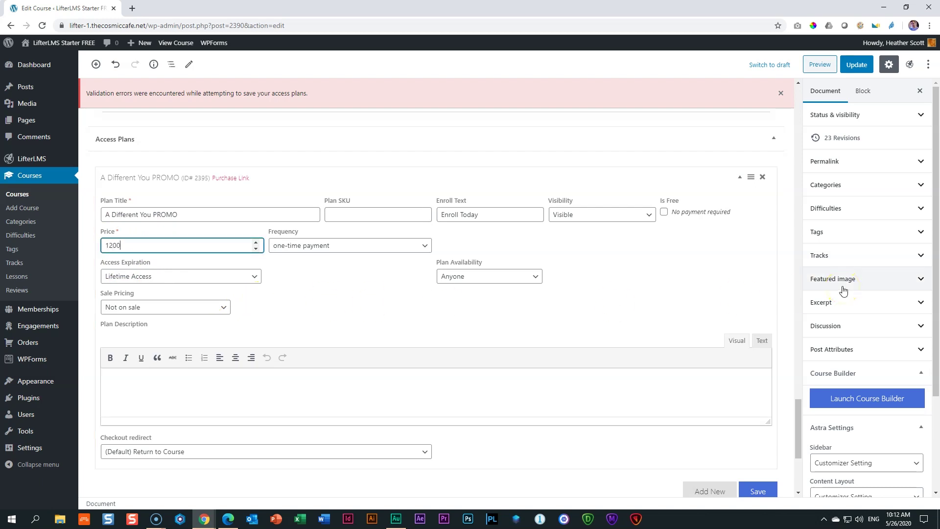
pyautogui.click(331, 270)
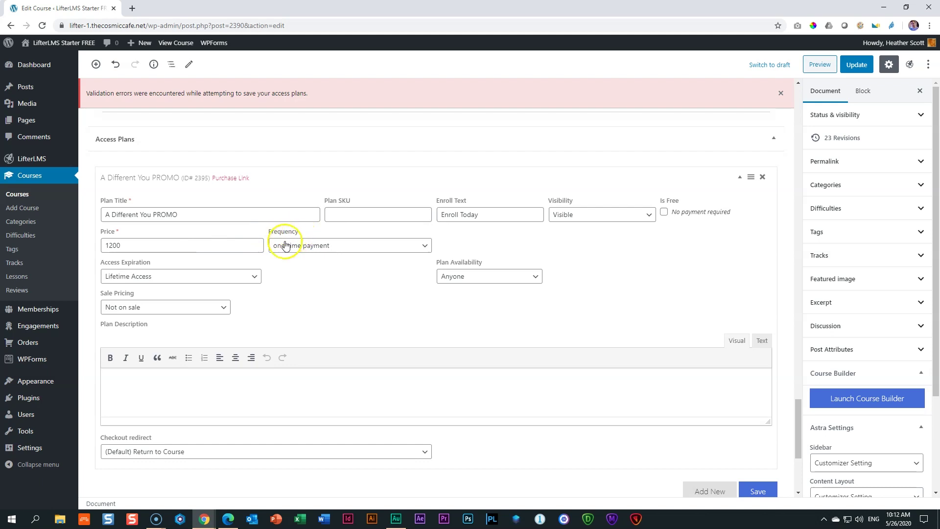
pyautogui.click(310, 250)
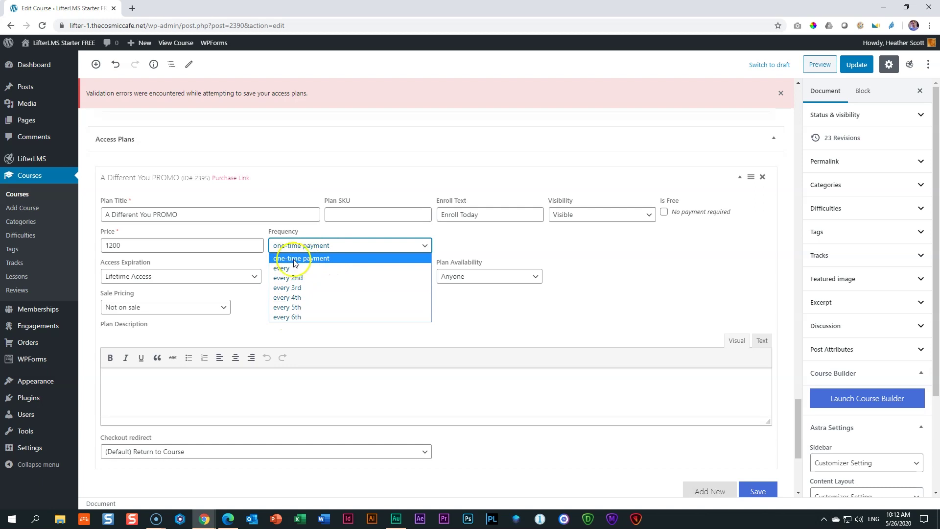
pyautogui.click(287, 261)
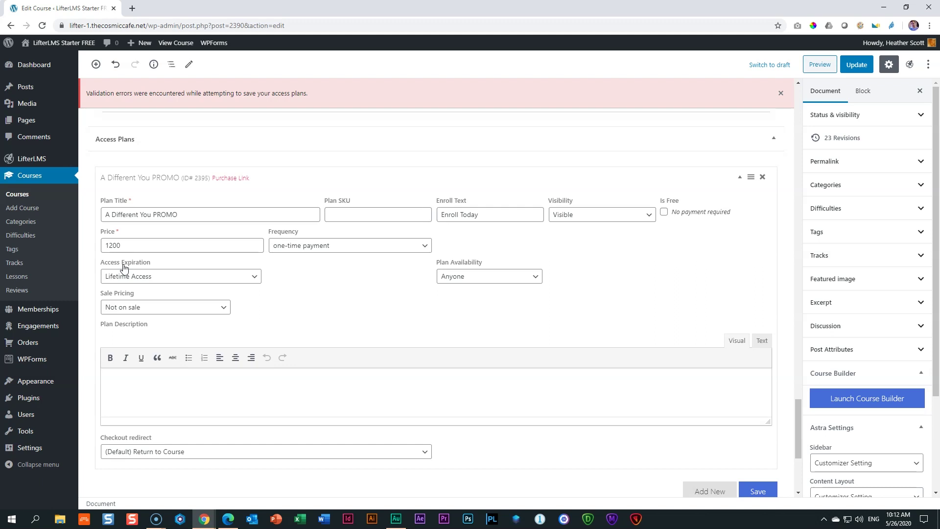
pyautogui.click(247, 276)
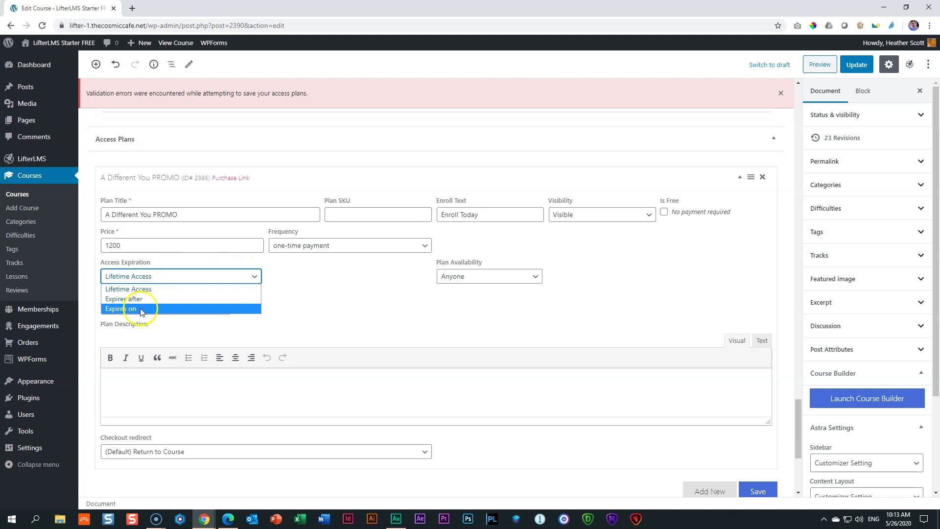
pyautogui.click(140, 307)
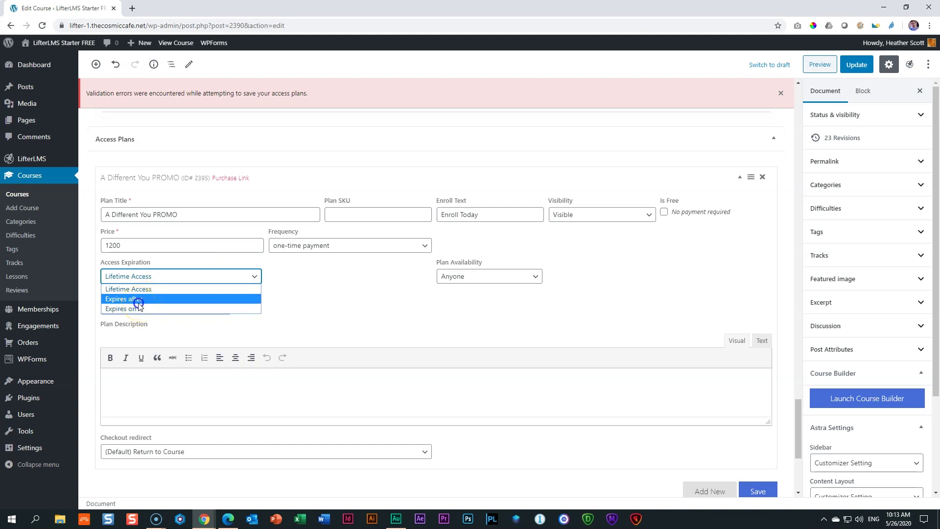
pyautogui.click(138, 302)
pyautogui.click(238, 277)
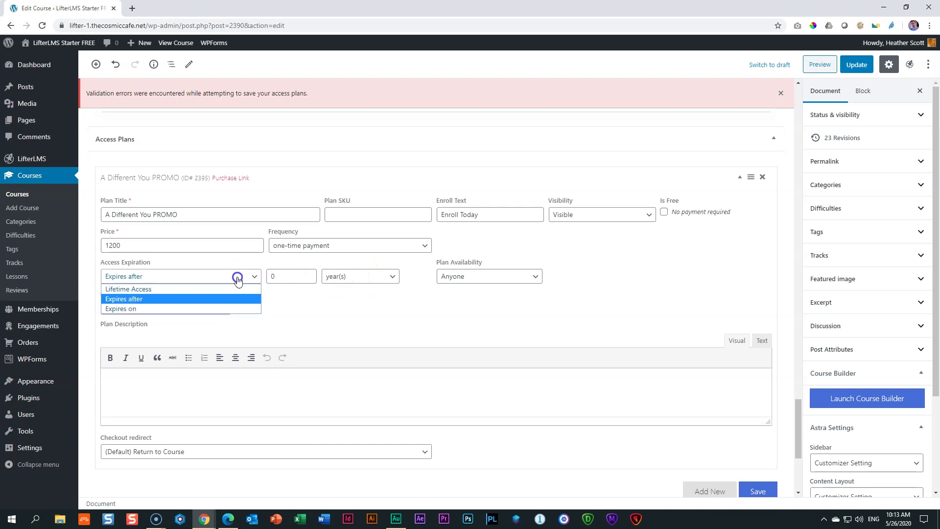
pyautogui.click(181, 291)
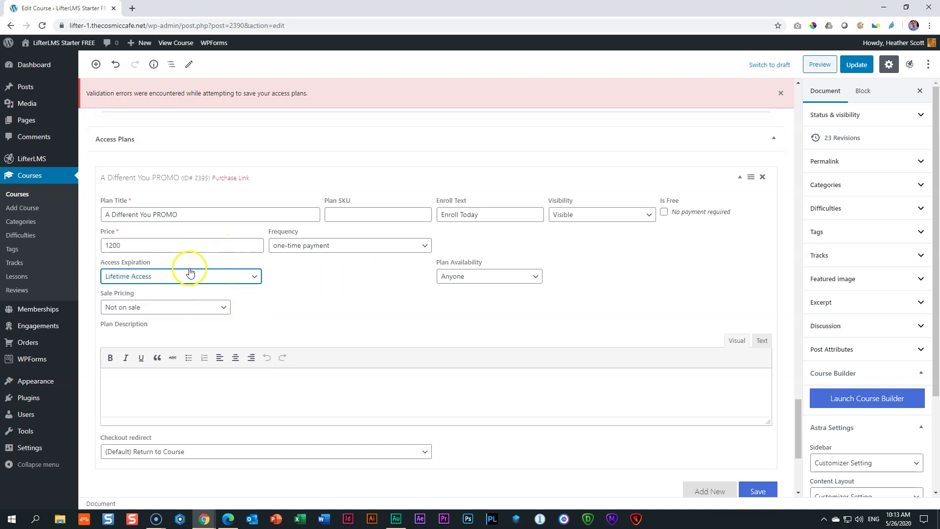
pyautogui.click(218, 278)
pyautogui.click(156, 299)
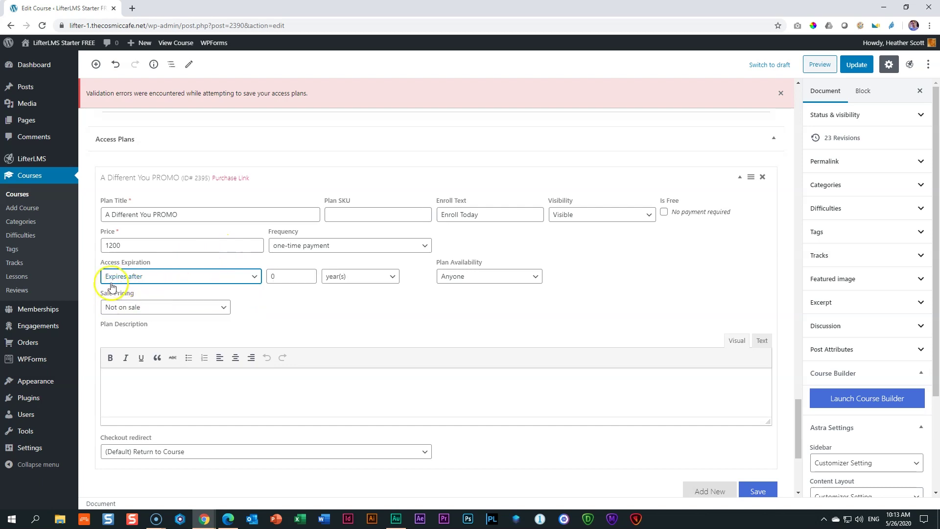
pyautogui.press('Tab')
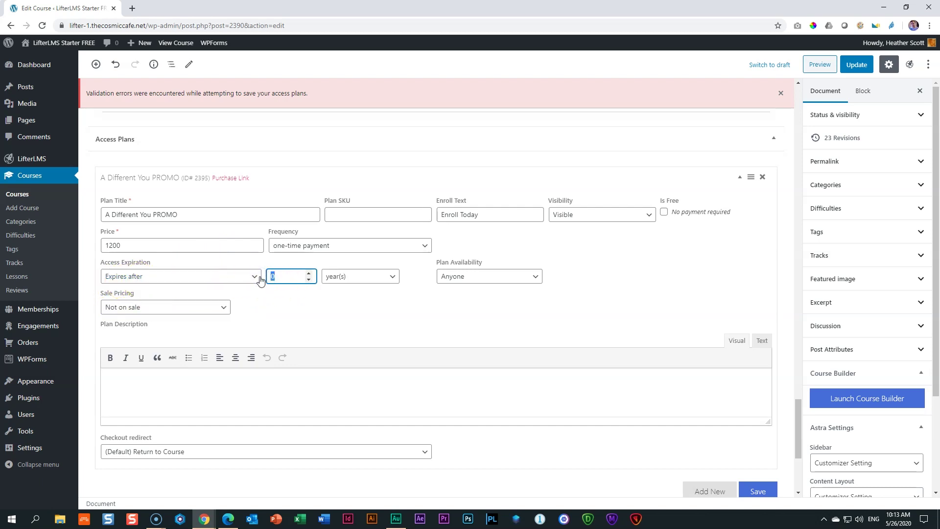
pyautogui.click(315, 305)
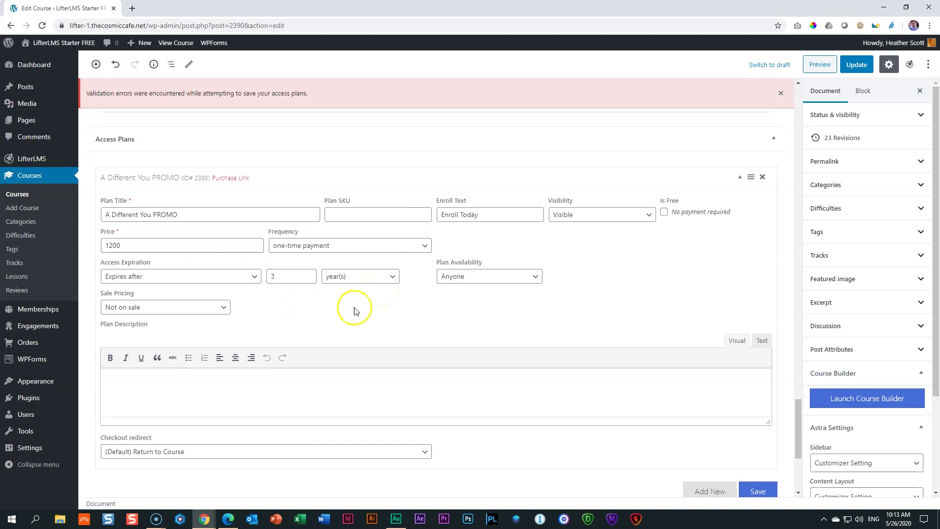
pyautogui.click(250, 279)
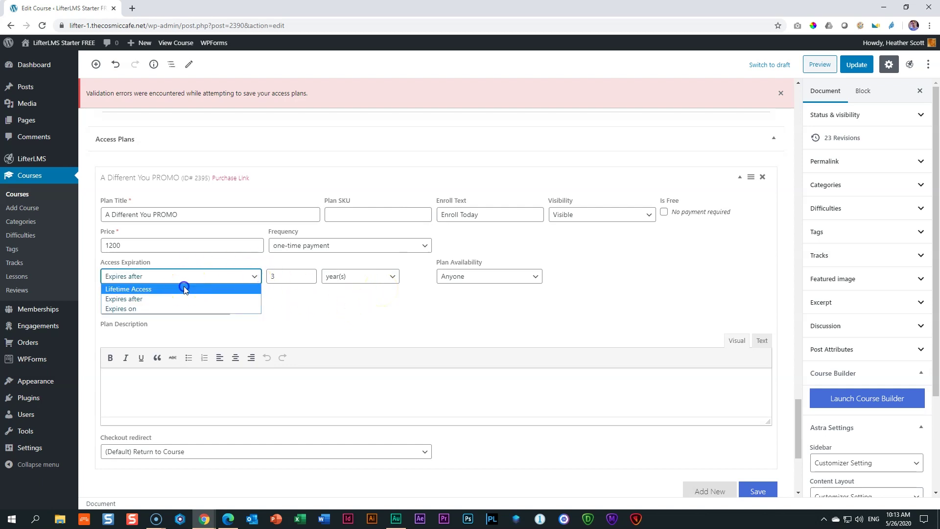
pyautogui.click(185, 287)
pyautogui.click(331, 294)
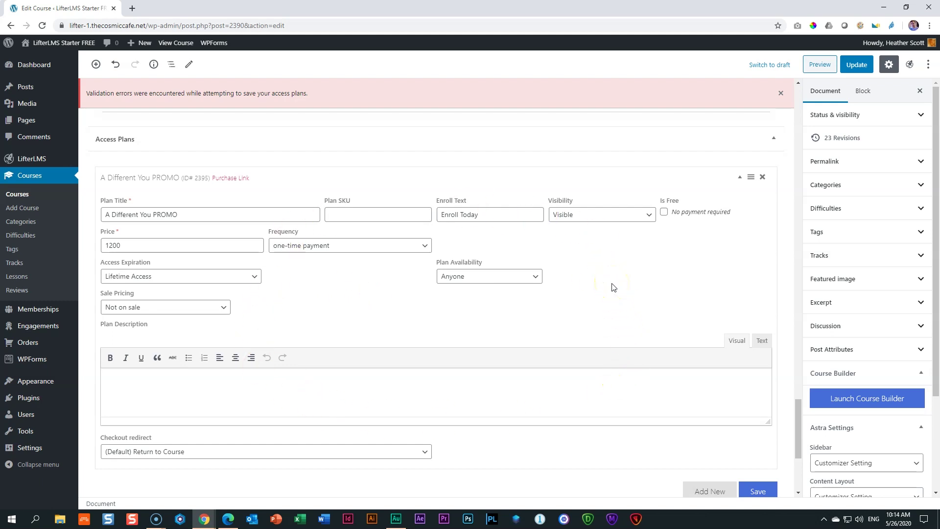
pyautogui.scroll(-3, 612, 287)
# Save the PROMO plan and verify the course preview's Enroll Today checkout charges R1,200.00
pyautogui.click(754, 345)
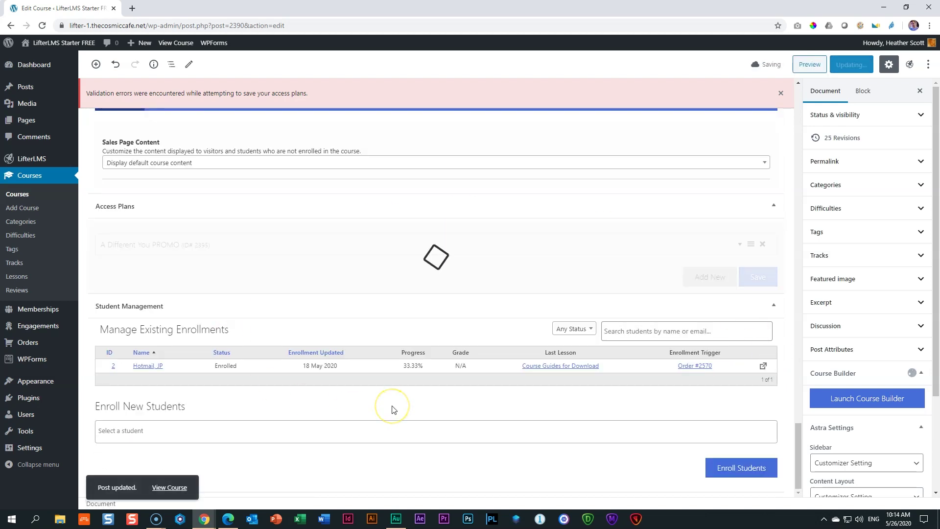
pyautogui.click(779, 93)
pyautogui.click(818, 64)
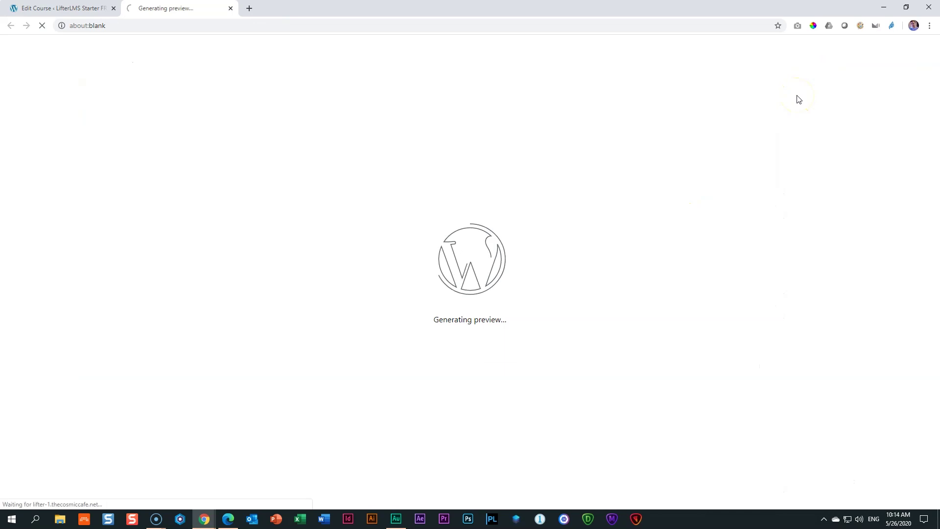
pyautogui.scroll(-10, 504, 249)
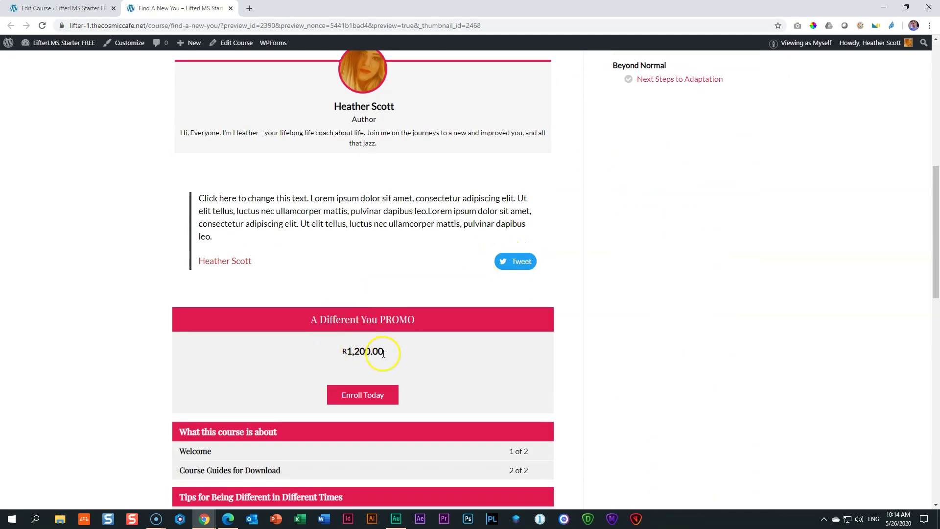
pyautogui.click(368, 397)
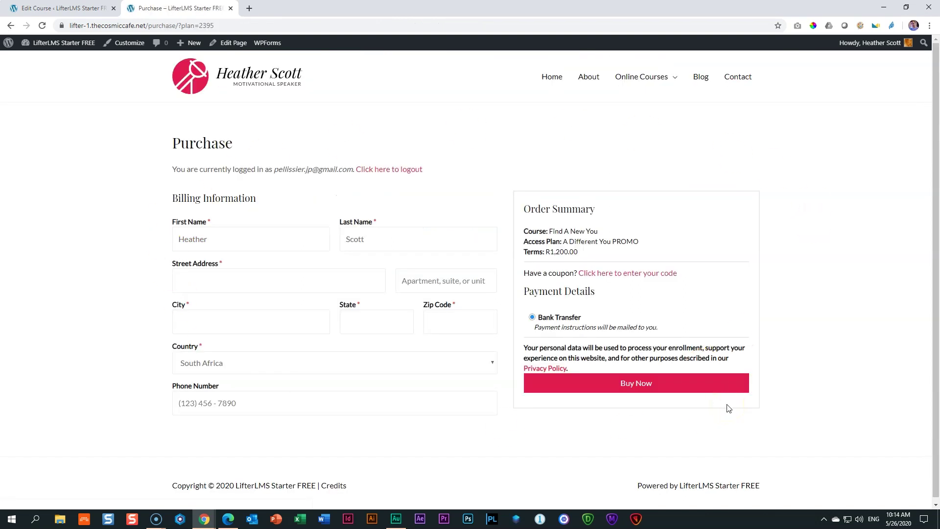
pyautogui.click(231, 9)
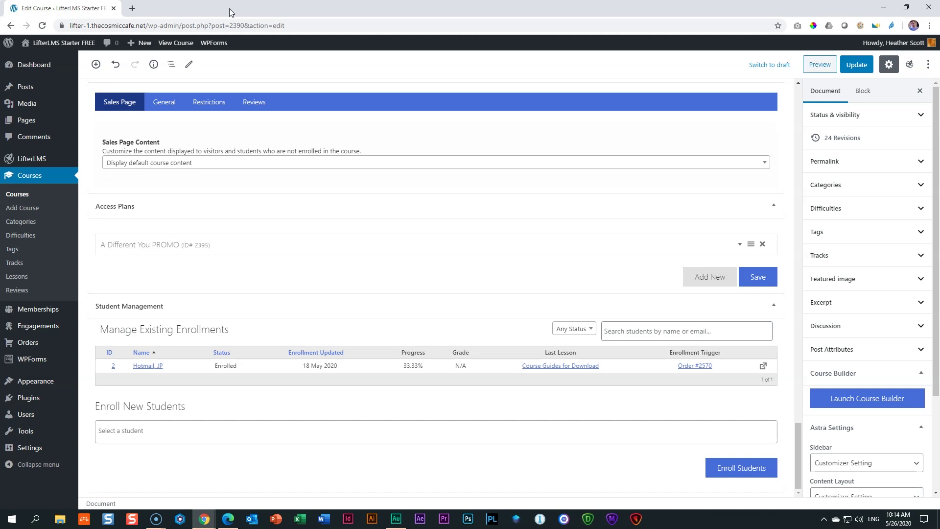
# Go to LifterLMS Settings > Checkout and scroll to Payment Gateways, where Manual is enabled
pyautogui.moveTo(22, 167)
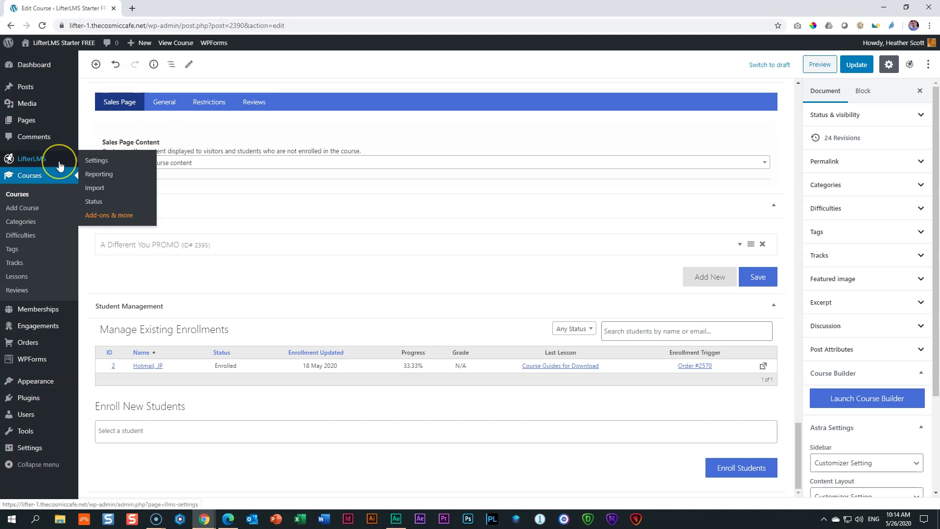
pyautogui.click(108, 163)
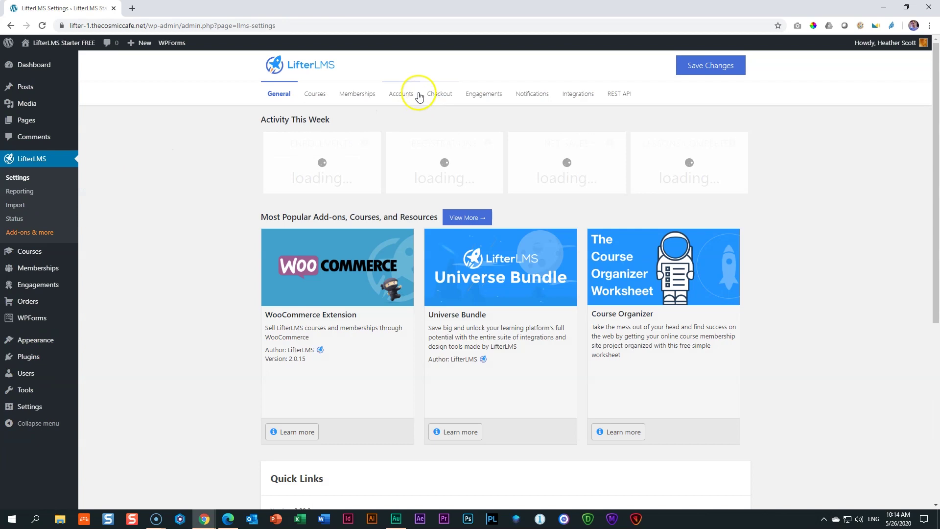
pyautogui.click(445, 96)
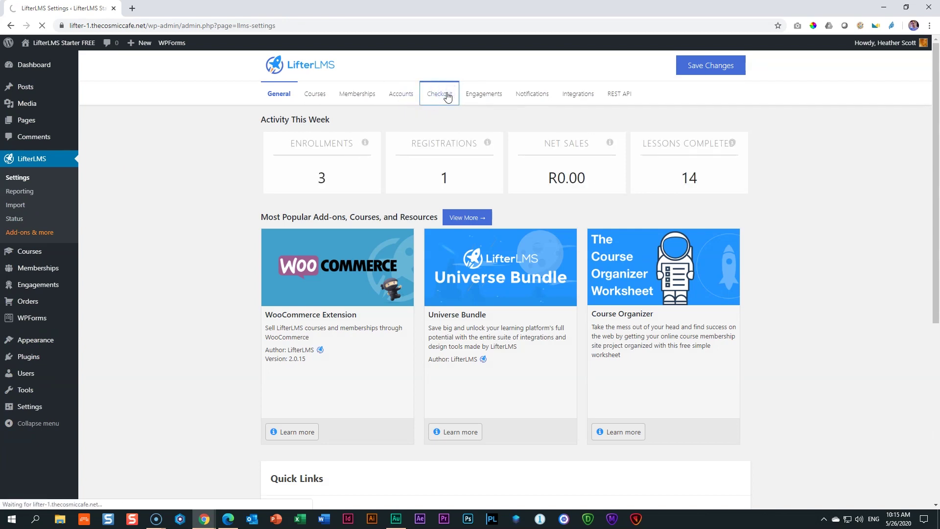
pyautogui.scroll(-1, 447, 96)
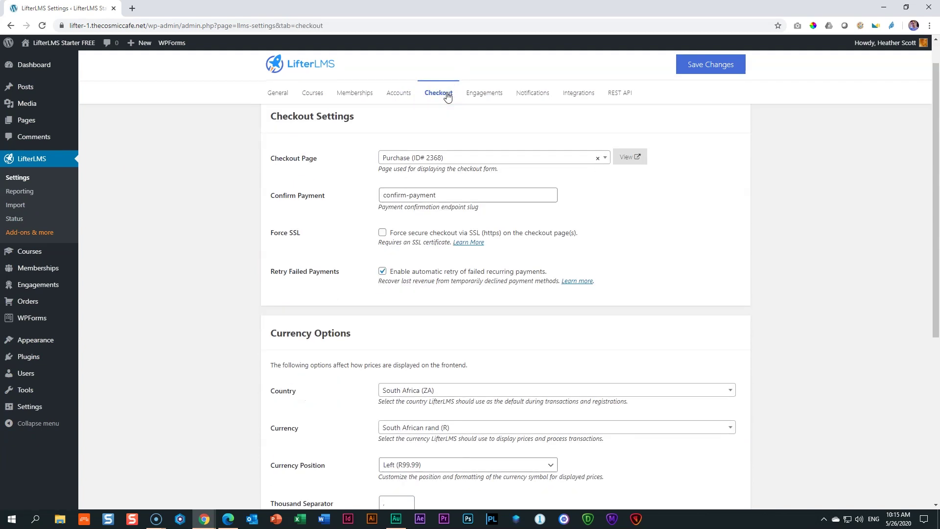
pyautogui.scroll(-5, 447, 97)
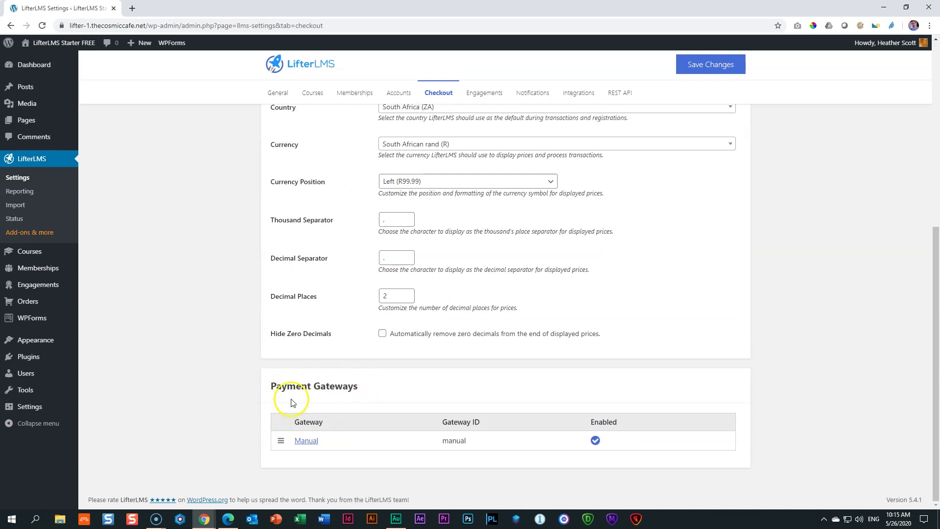
pyautogui.moveTo(272, 385); pyautogui.dragTo(372, 383)
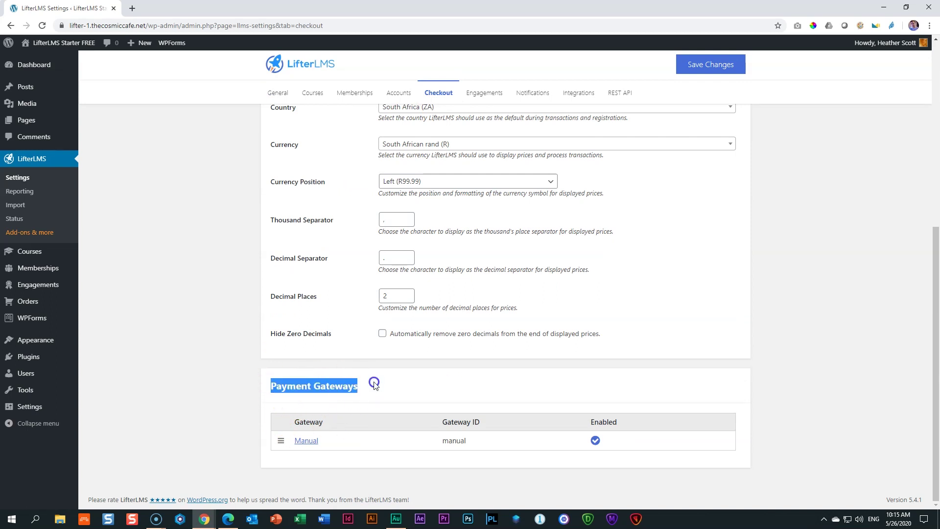
# Retitle the Manual gateway 'Money Deposit', describe it 'Payment via EFT', set new payment instructions, and save
pyautogui.click(304, 442)
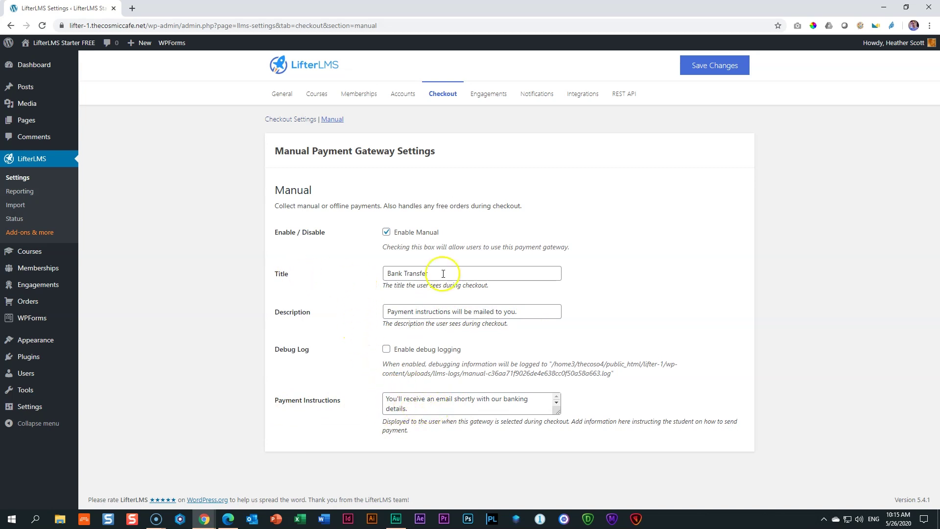
pyautogui.moveTo(441, 273); pyautogui.dragTo(363, 273)
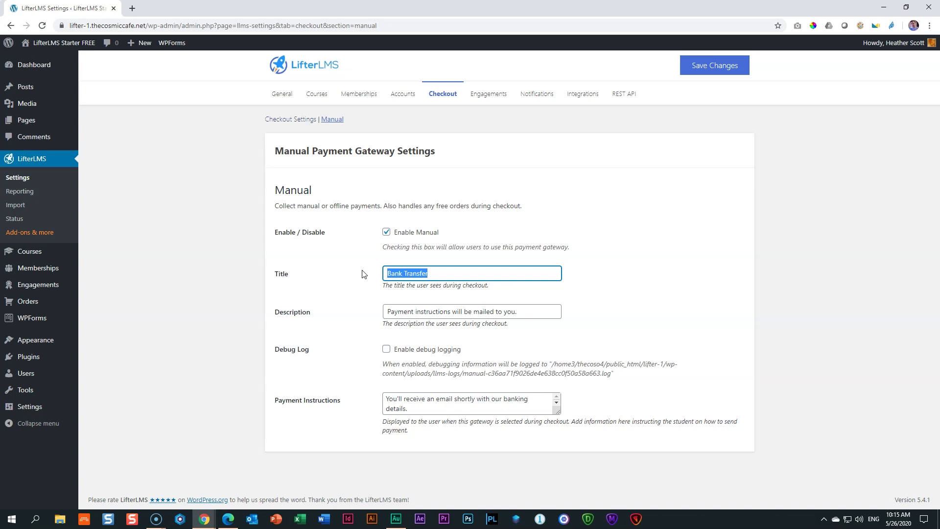
pyautogui.write('Money Deposit')
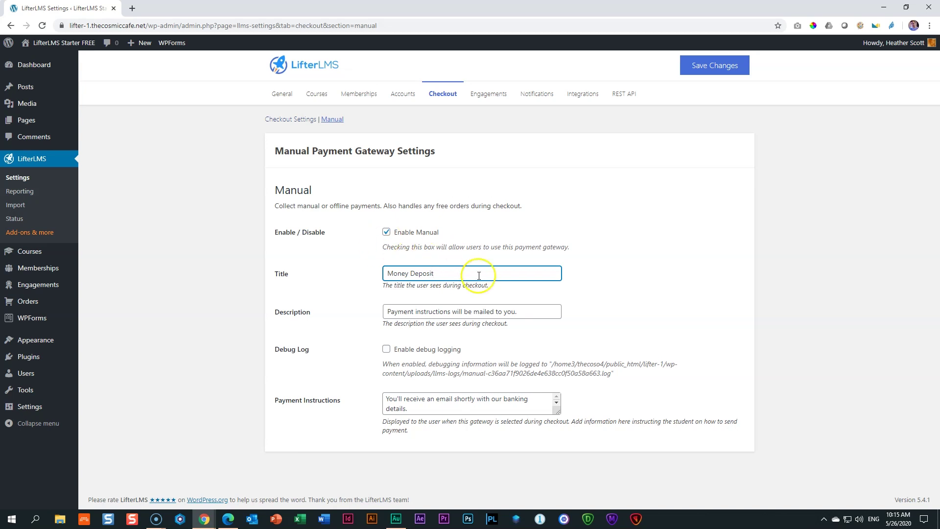
pyautogui.moveTo(519, 311); pyautogui.dragTo(368, 315)
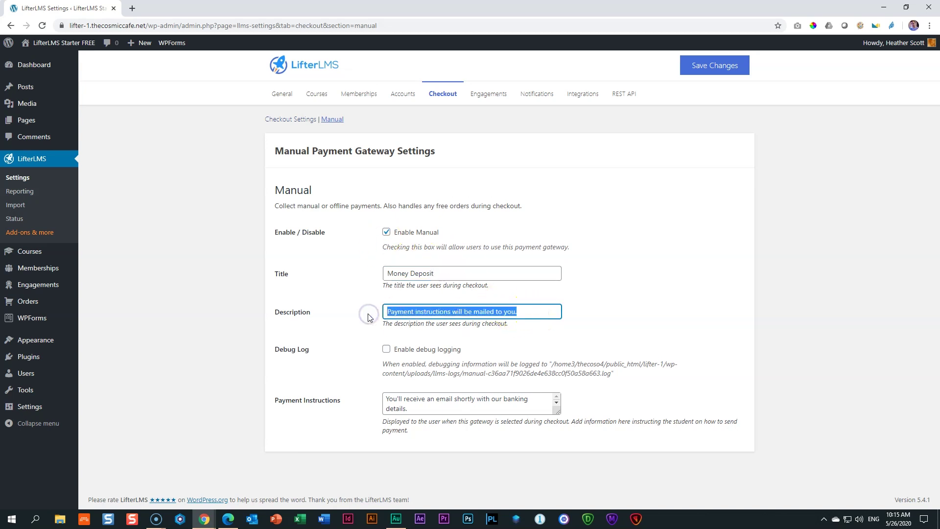
pyautogui.write('Payment via EFT')
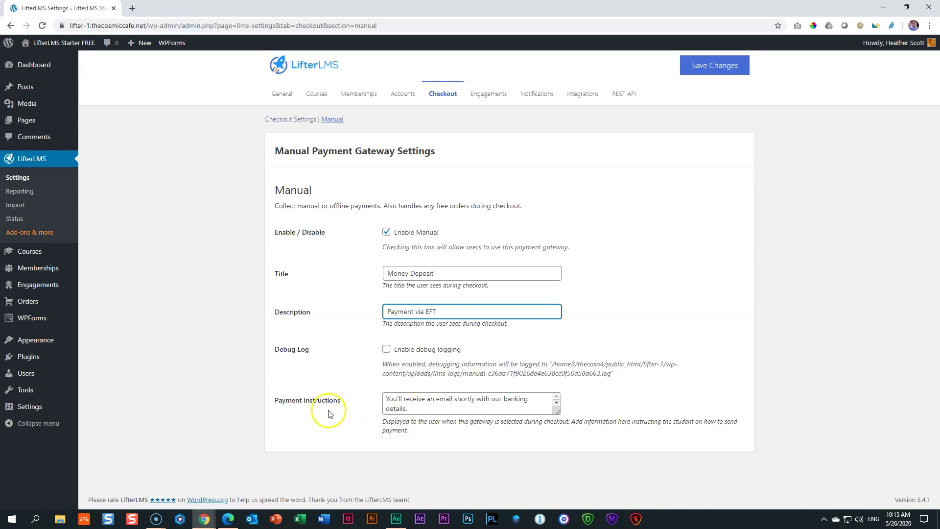
pyautogui.click(406, 410)
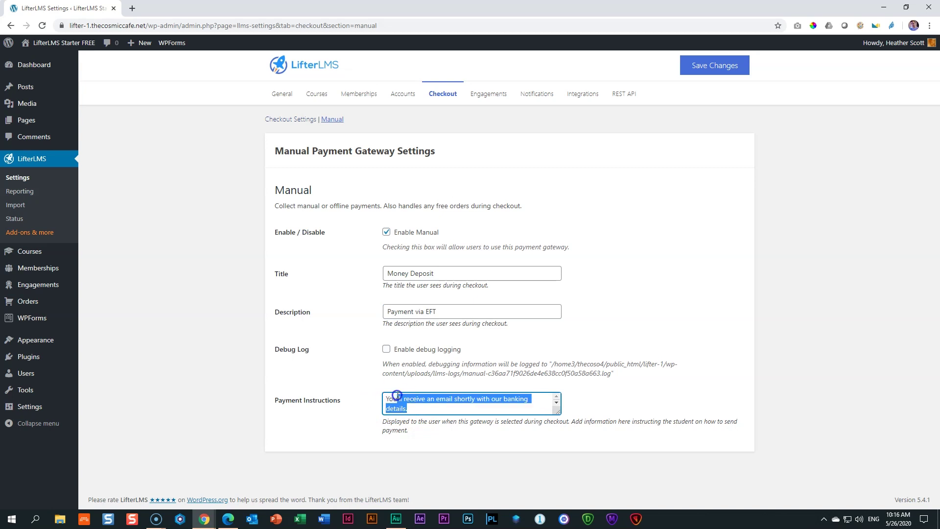
pyautogui.hotkey('ctrl', 'a')
pyautogui.write('We')
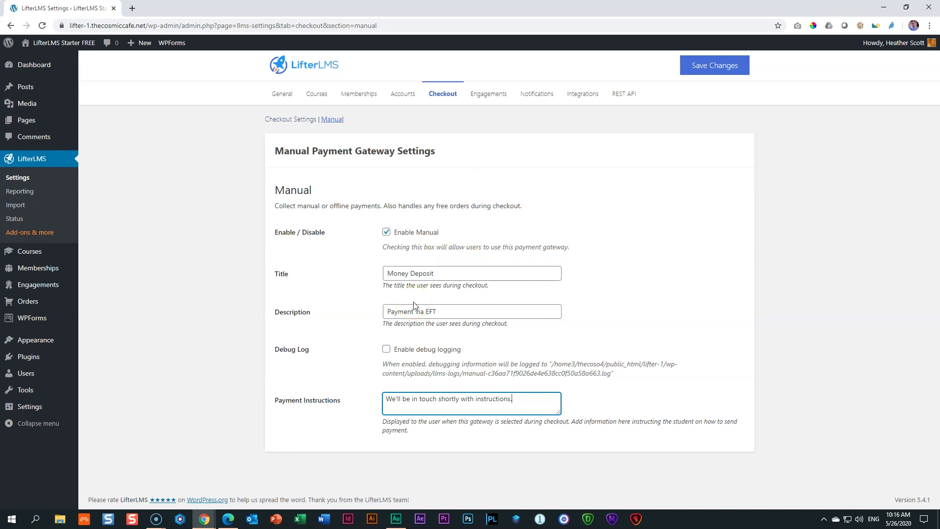
pyautogui.click(719, 65)
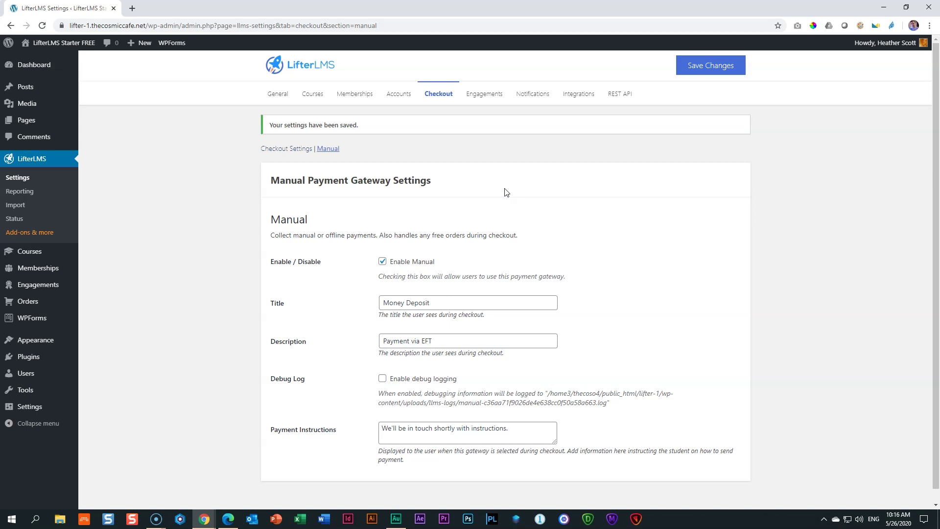
# Open the Gateway: Manual - Payment Due email settings and review its bank-detail body and Student subscriber
pyautogui.click(539, 96)
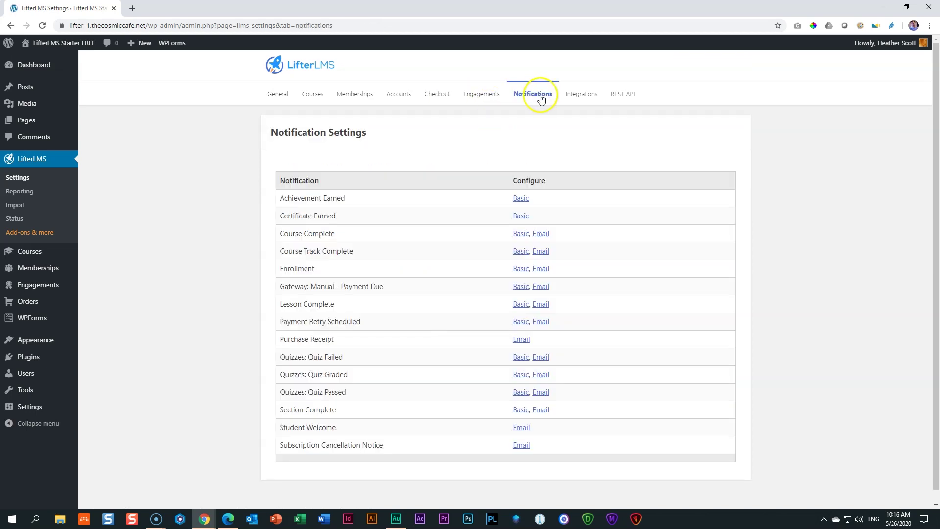
pyautogui.moveTo(281, 286); pyautogui.dragTo(395, 285)
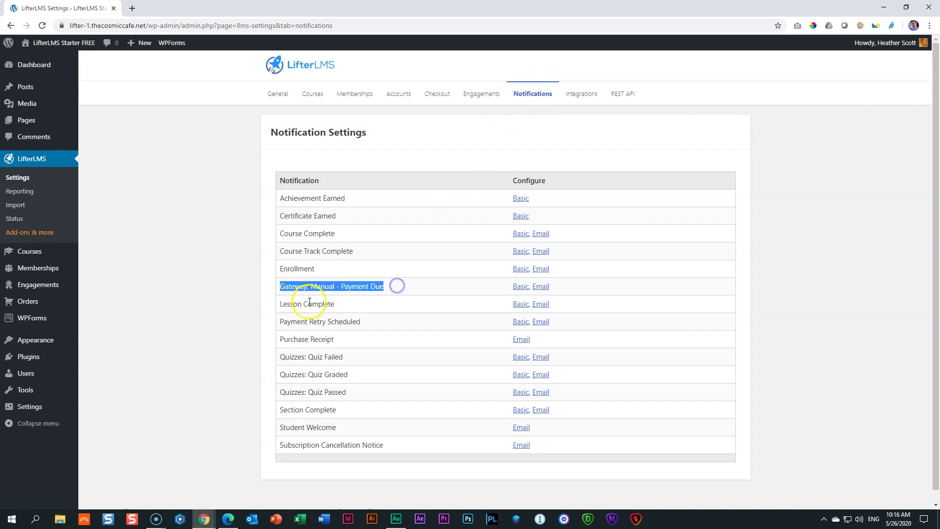
pyautogui.click(540, 289)
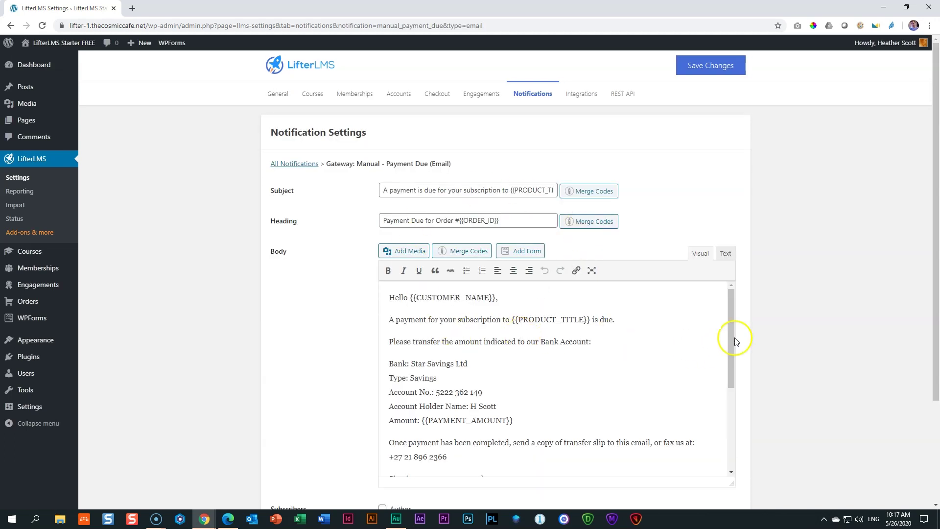
pyautogui.moveTo(731, 319); pyautogui.dragTo(731, 344)
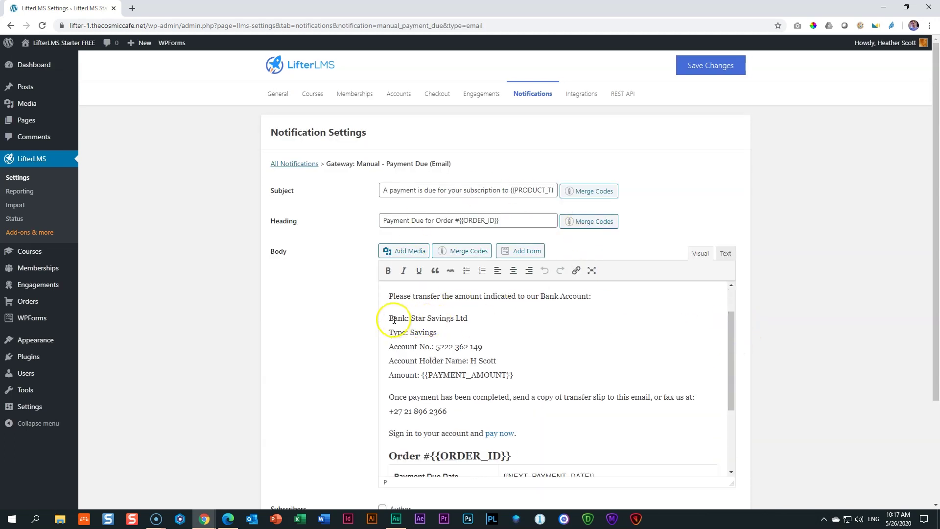
pyautogui.moveTo(389, 318); pyautogui.dragTo(541, 377)
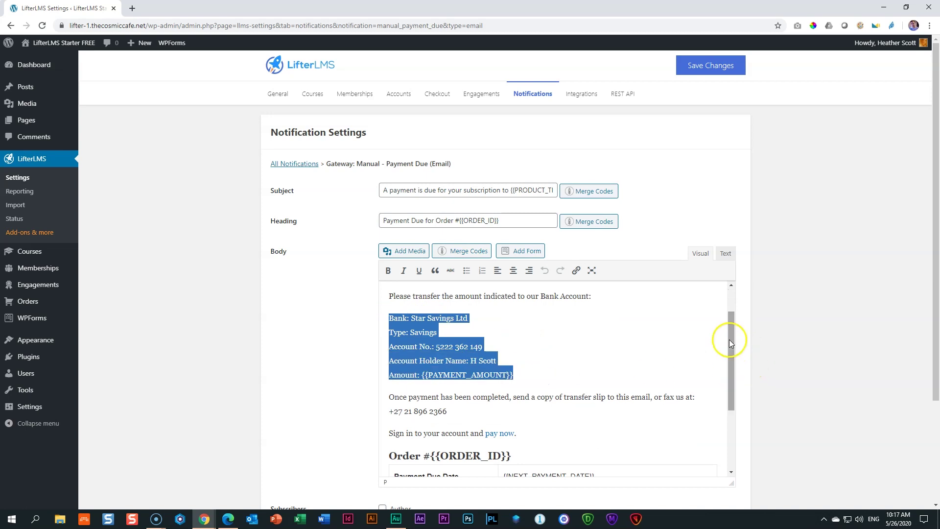
pyautogui.moveTo(730, 339); pyautogui.dragTo(733, 409)
pyautogui.scroll(-3, 789, 351)
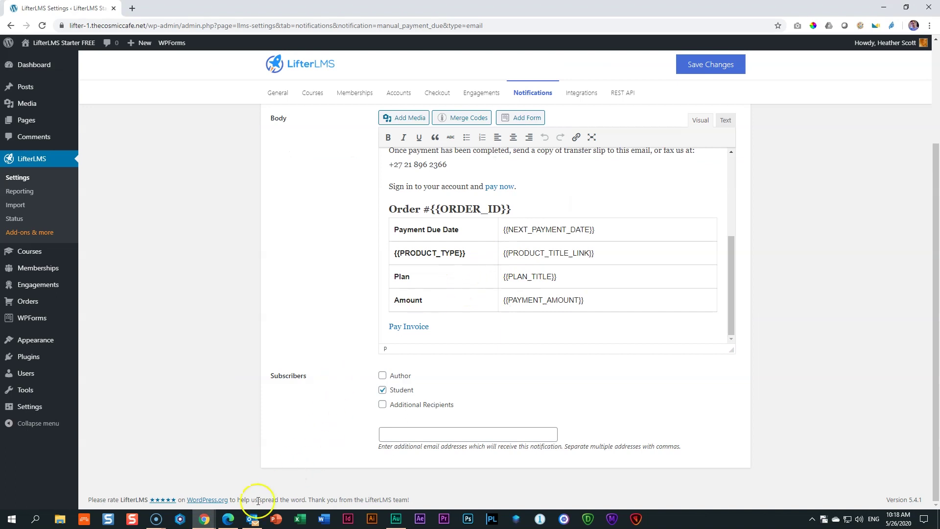
pyautogui.click(251, 520)
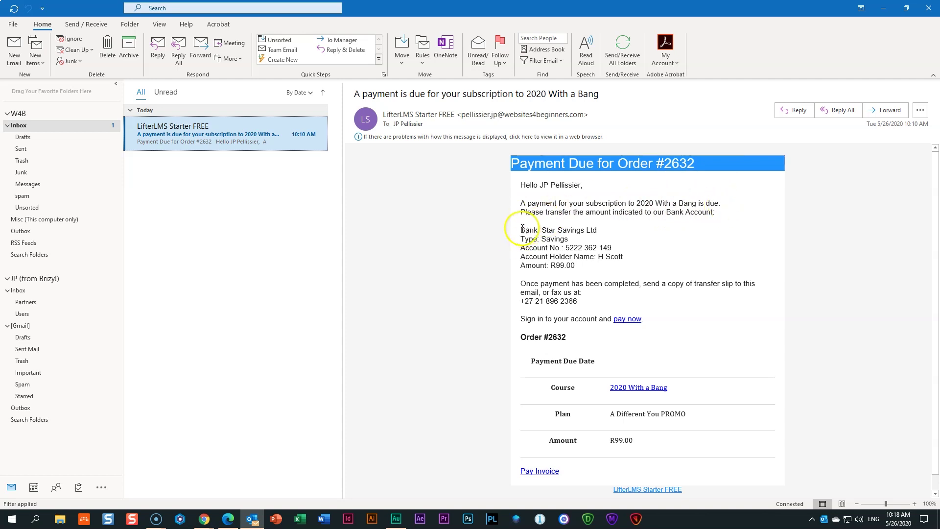
pyautogui.moveTo(520, 226); pyautogui.dragTo(581, 265)
pyautogui.click(664, 268)
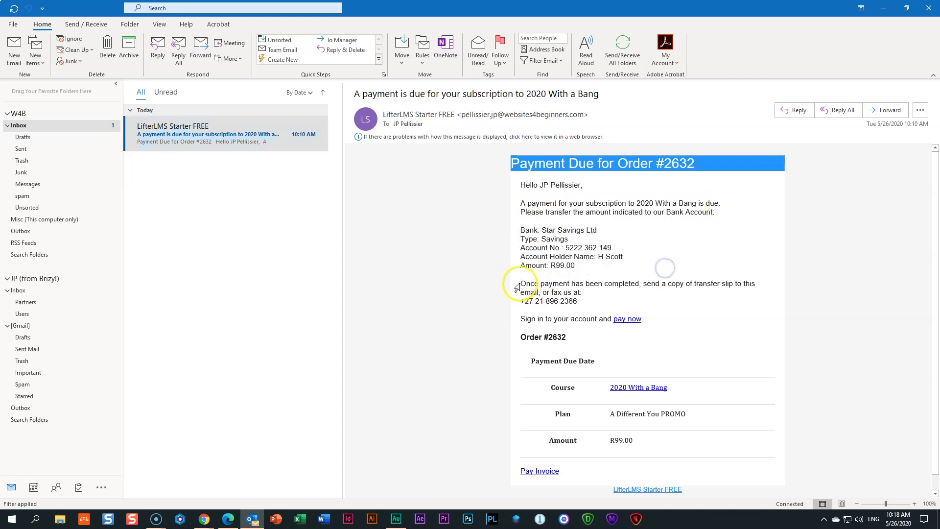
pyautogui.moveTo(521, 283); pyautogui.dragTo(615, 290)
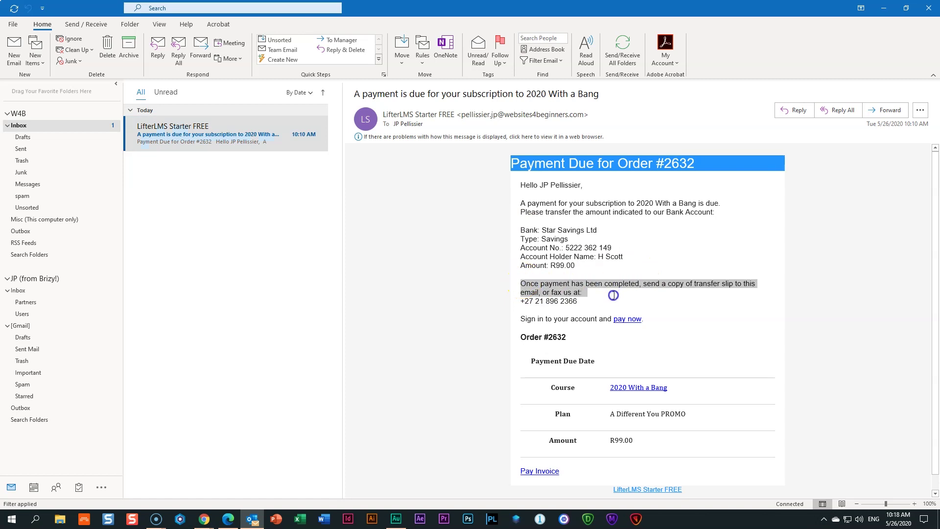
pyautogui.click(747, 288)
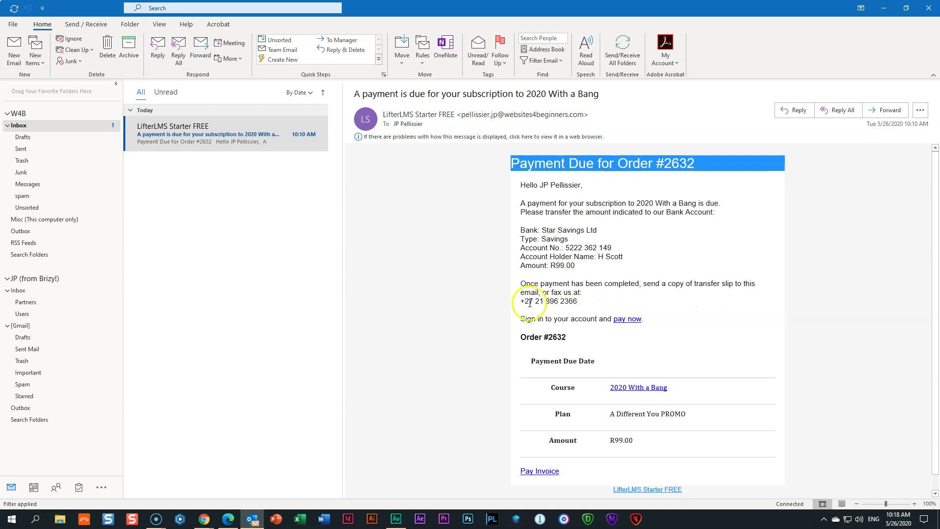
pyautogui.click(592, 298)
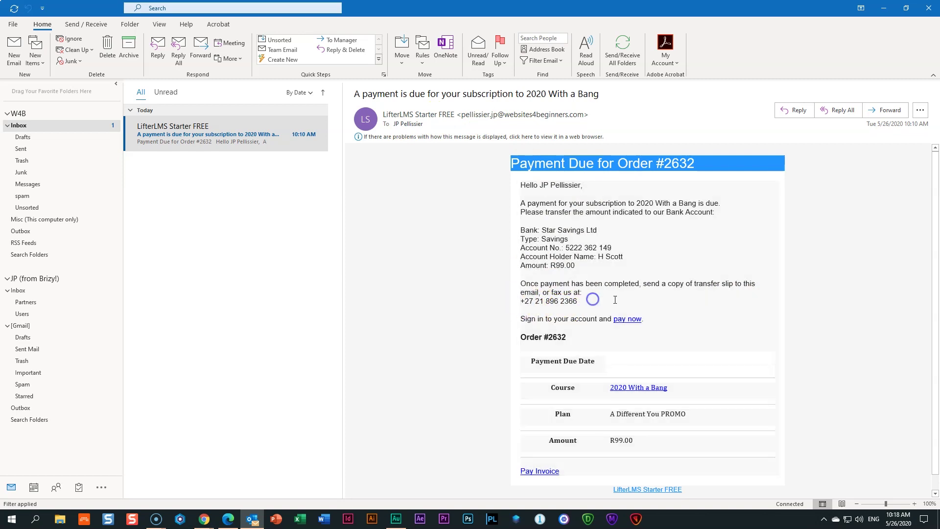
pyautogui.scroll(-1, 617, 300)
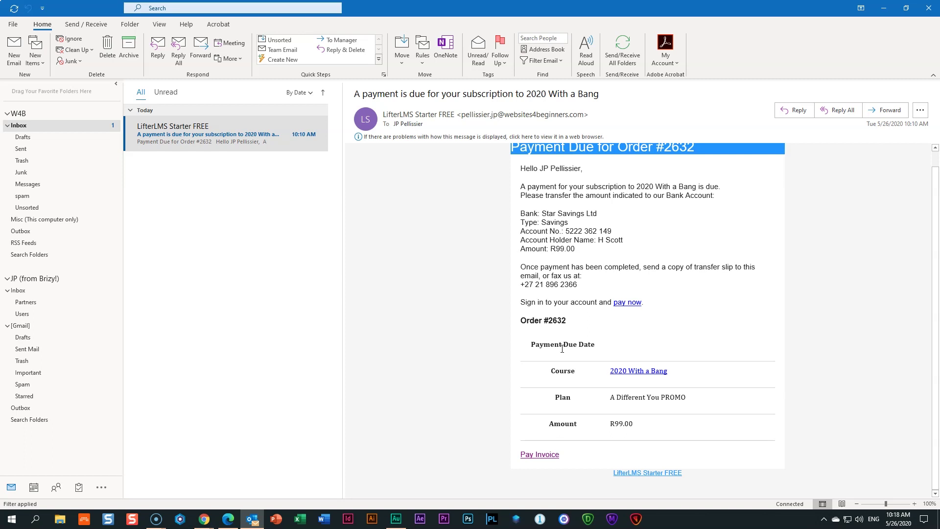
pyautogui.click(491, 322)
# Save the Payment Due email settings and go back to the Notifications list, locating Gateway: Manual - Payment Due
pyautogui.click(204, 519)
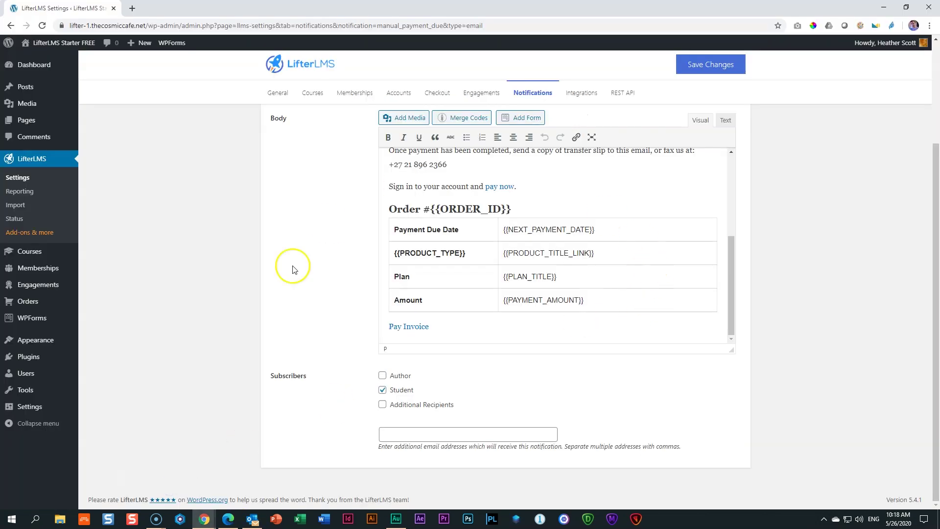
pyautogui.click(706, 71)
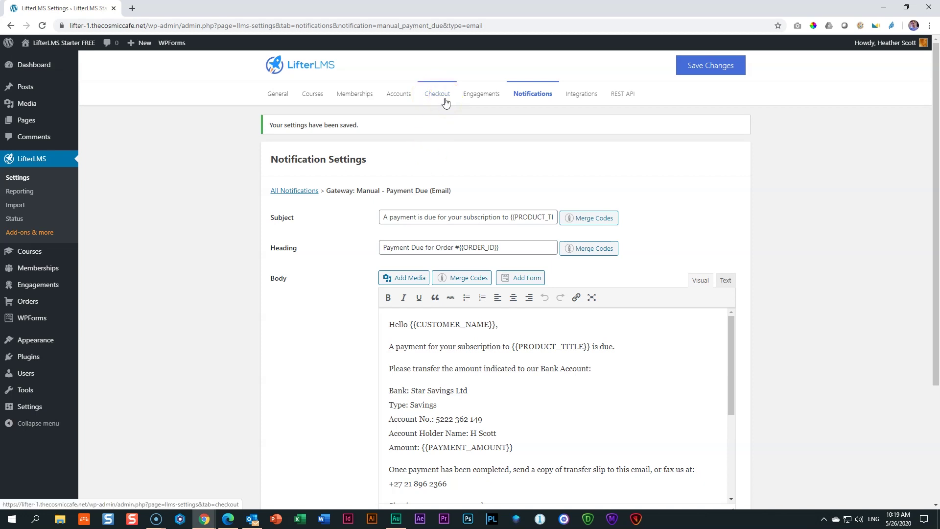
pyautogui.click(539, 97)
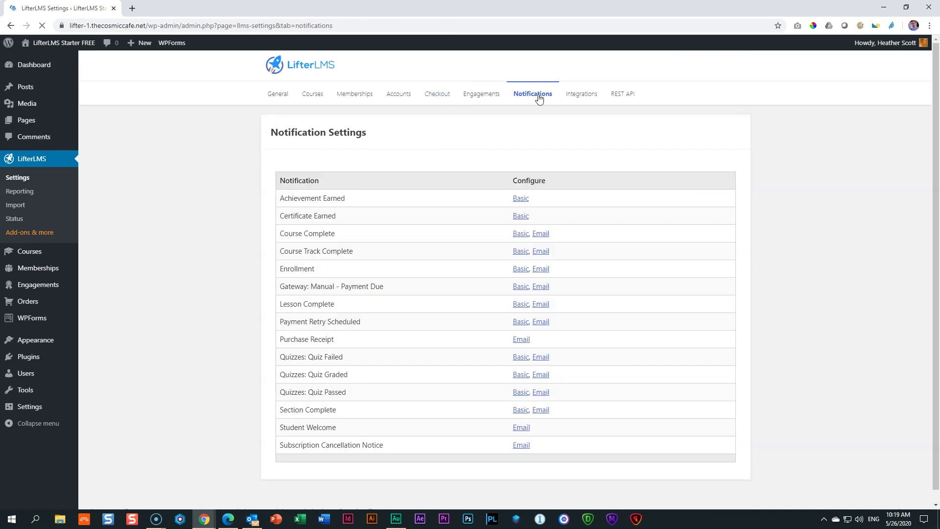
pyautogui.moveTo(279, 287); pyautogui.dragTo(384, 287)
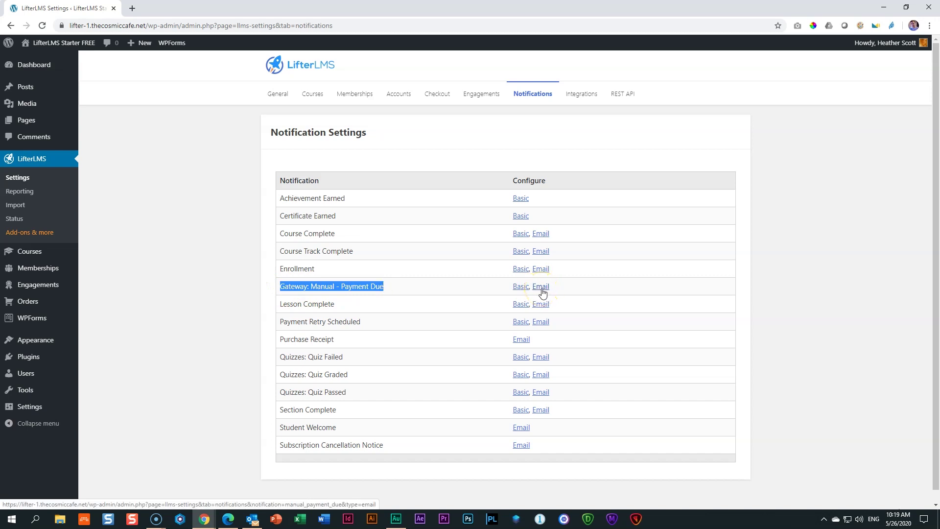
pyautogui.click(245, 271)
# Publish a 'Payment Due Reminder' email with body 'Remember to pay', subject Reminder, heading reminder
pyautogui.moveTo(43, 285)
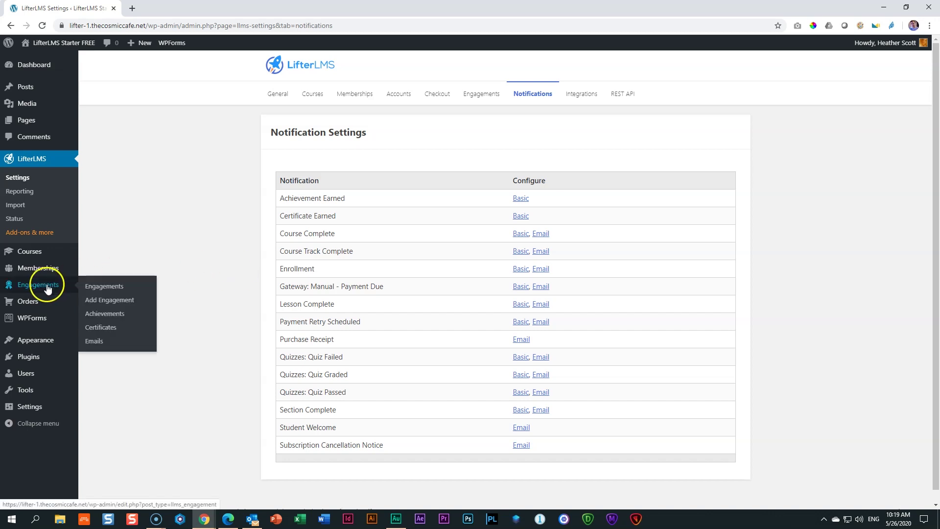
pyautogui.click(93, 342)
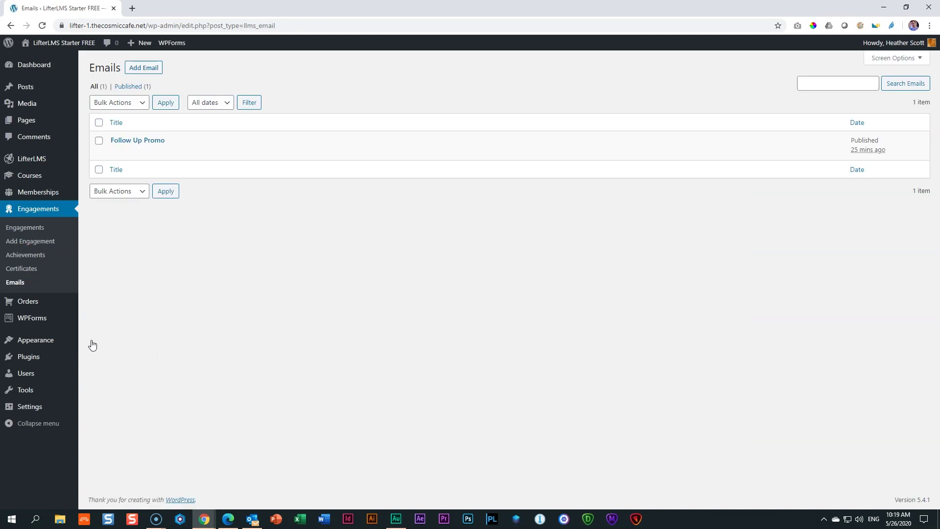
pyautogui.click(143, 70)
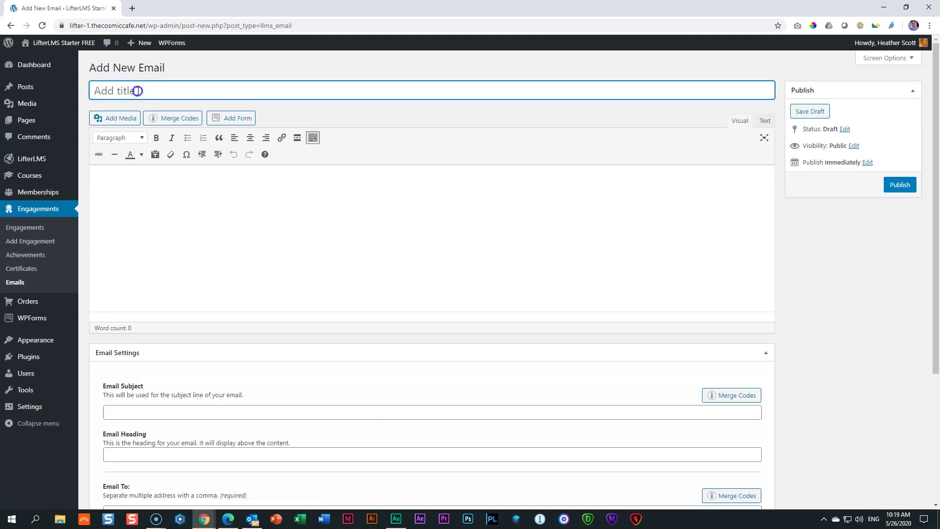
pyautogui.write('PO')
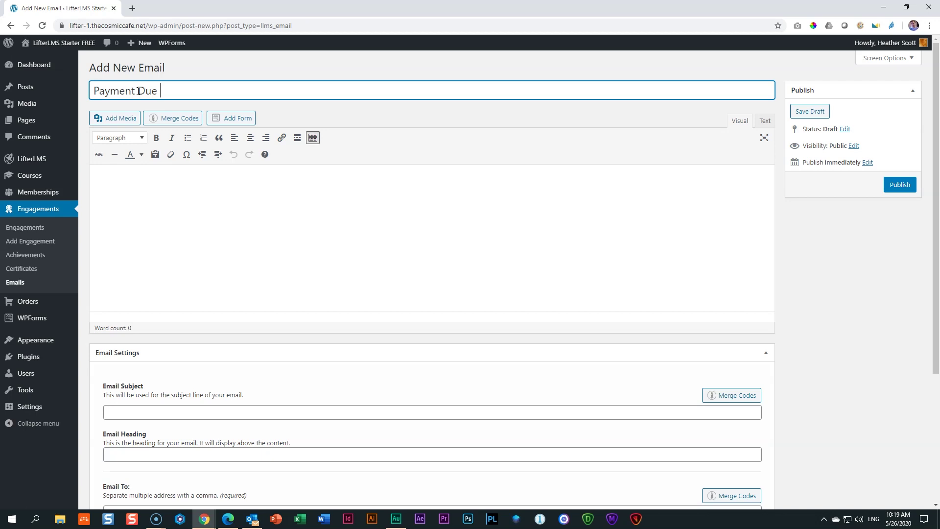
pyautogui.click(304, 199)
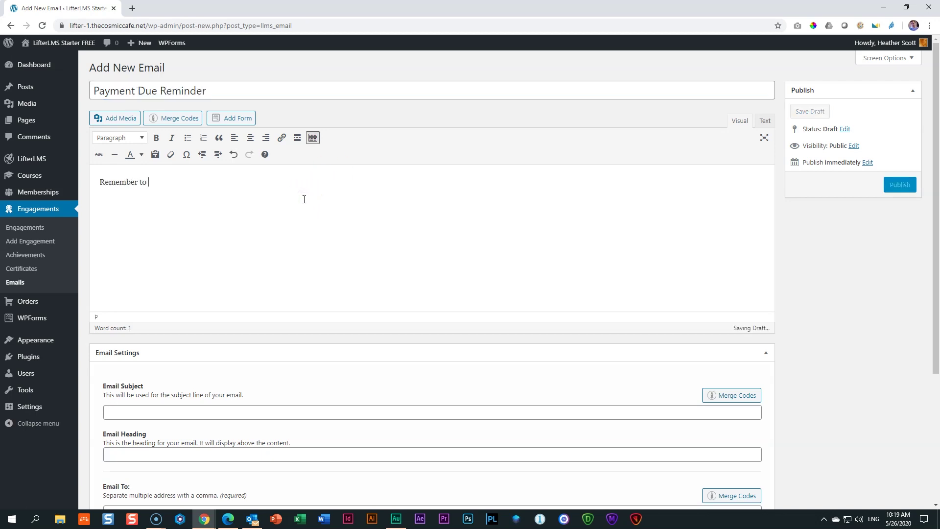
pyautogui.scroll(-3, 303, 209)
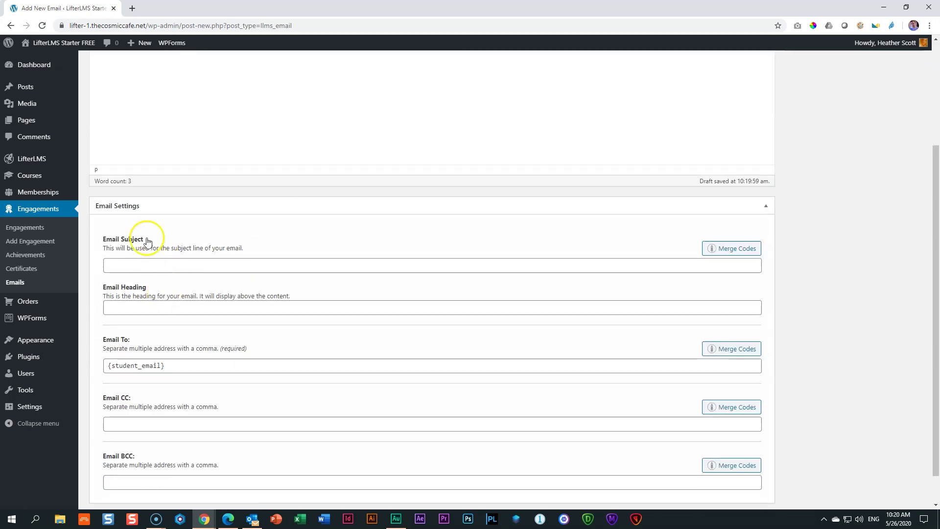
pyautogui.click(147, 263)
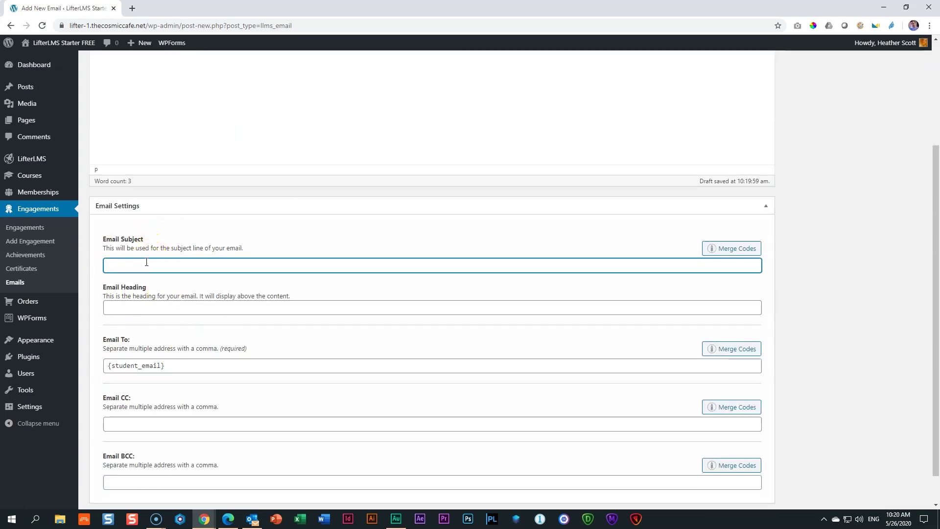
pyautogui.press('Tab')
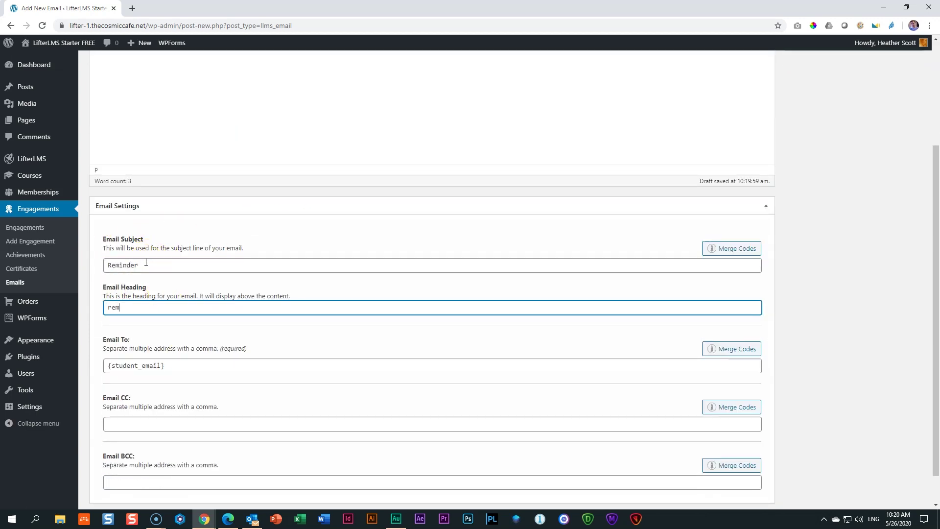
pyautogui.scroll(3, 146, 262)
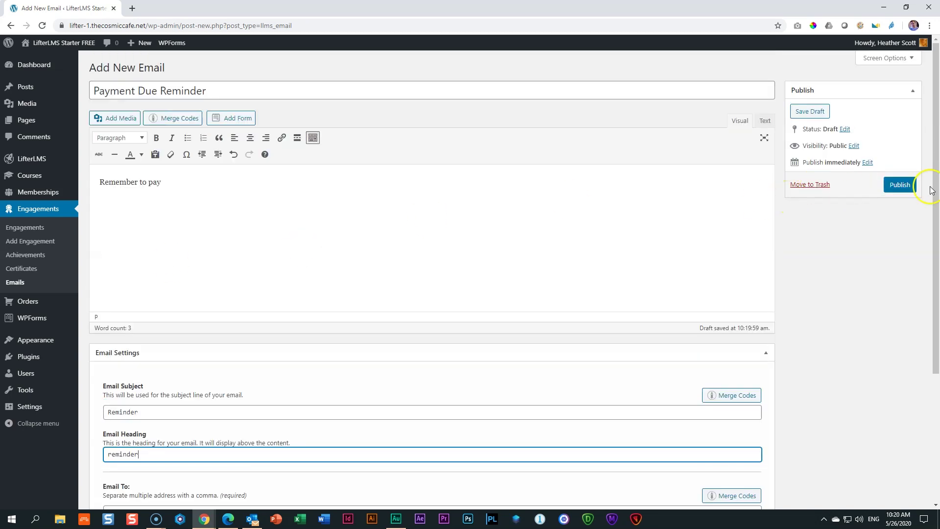
pyautogui.click(900, 185)
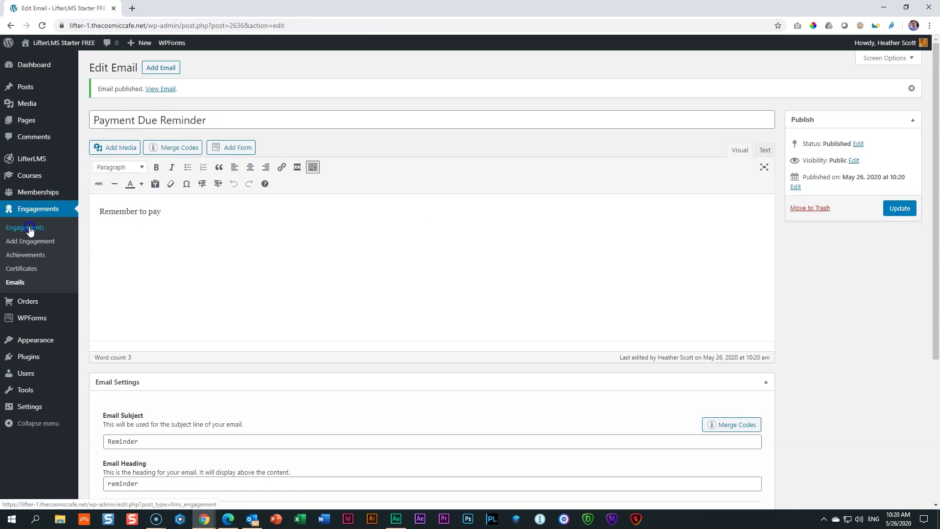
# Start a new engagement triggered when a student purchases the Find A New You course
pyautogui.click(29, 231)
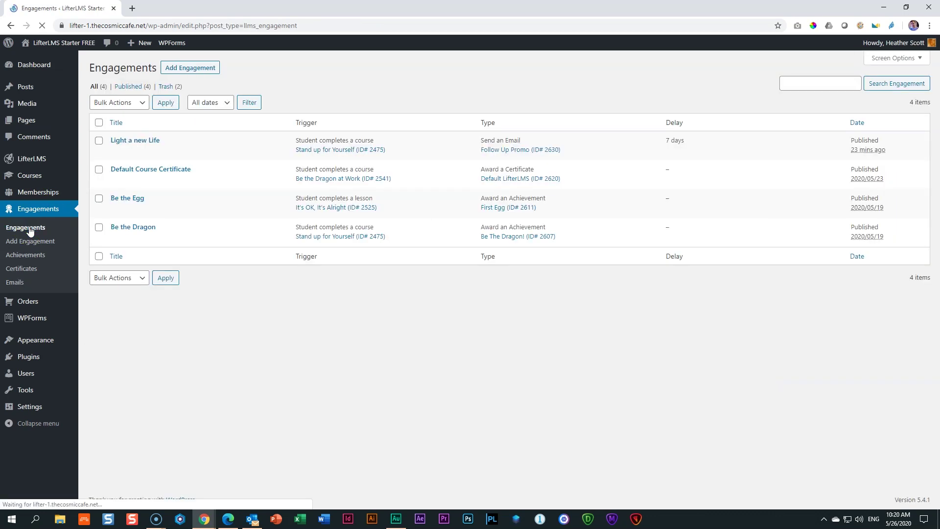
pyautogui.click(177, 67)
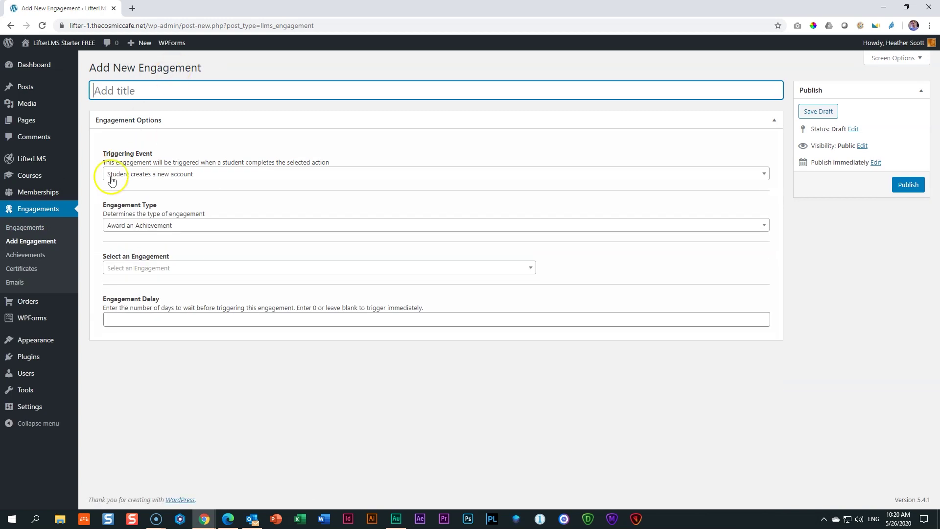
pyautogui.click(111, 180)
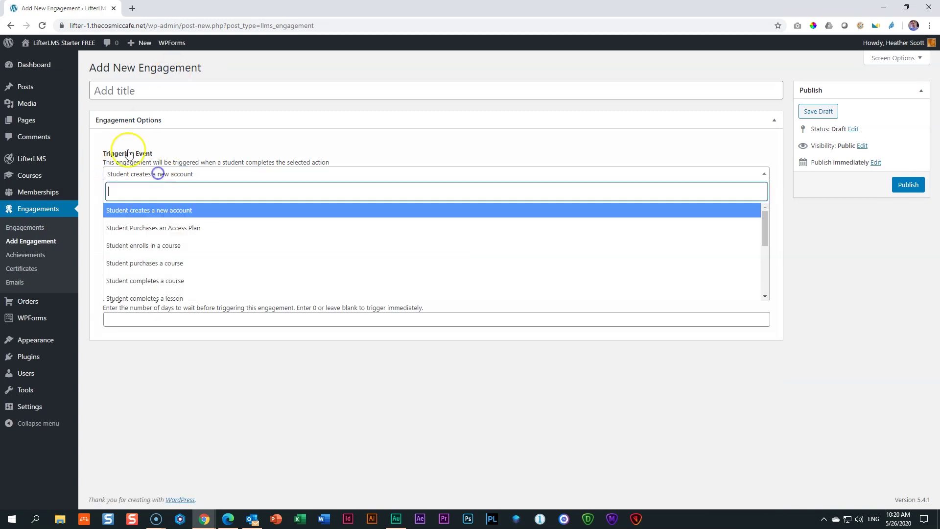
pyautogui.scroll(-5, 232, 235)
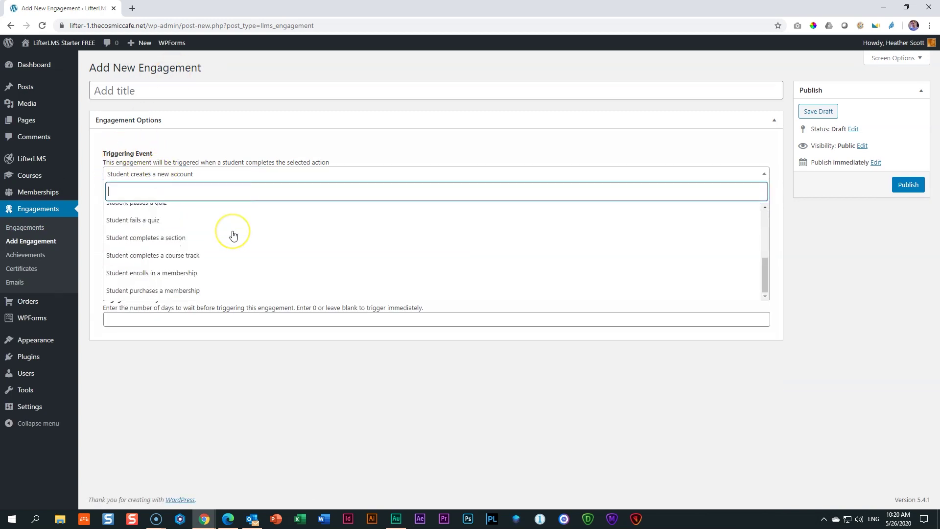
pyautogui.scroll(5, 233, 235)
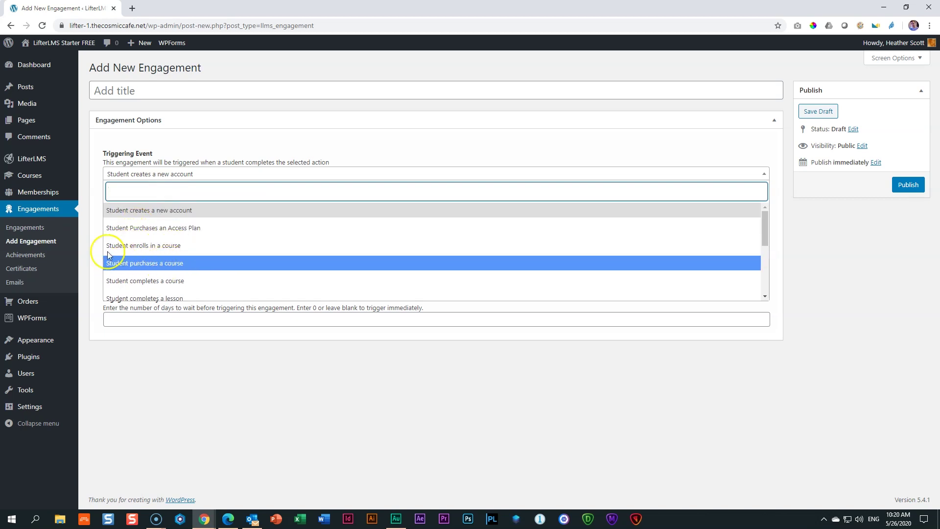
pyautogui.click(145, 258)
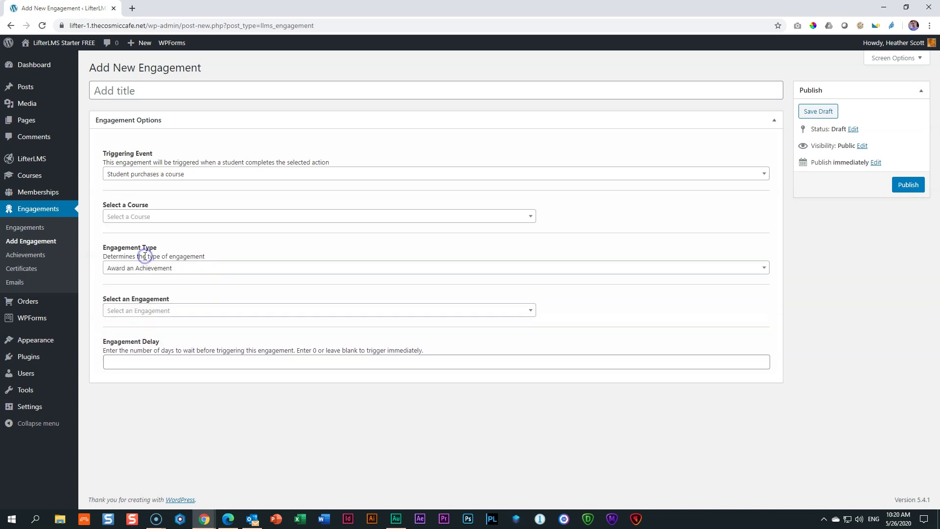
pyautogui.click(158, 217)
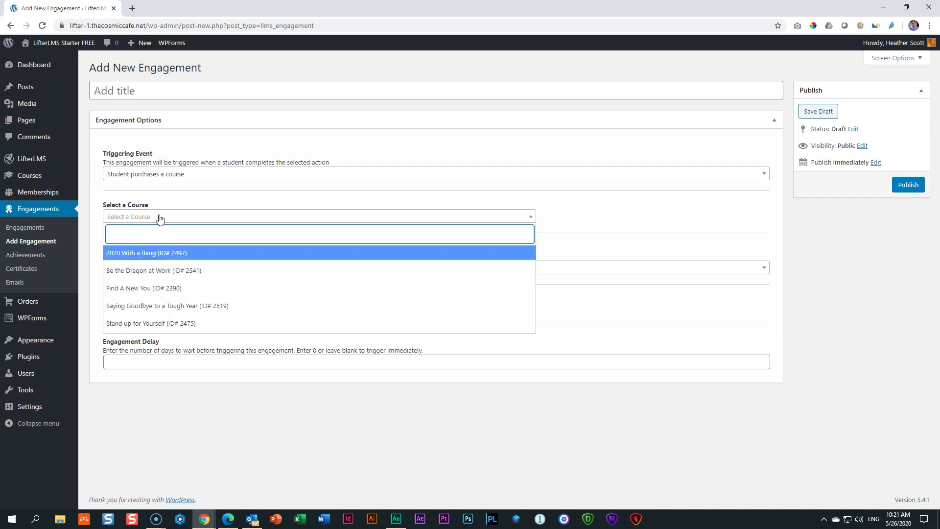
pyautogui.click(138, 289)
# Make it send the Payment Due Reminder email after a 2-day delay, and publish
pyautogui.click(155, 272)
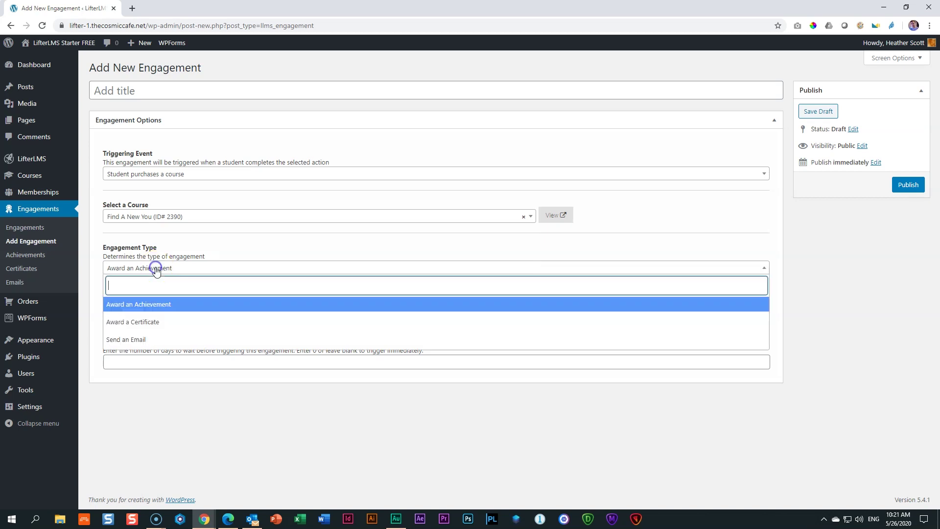
pyautogui.click(137, 344)
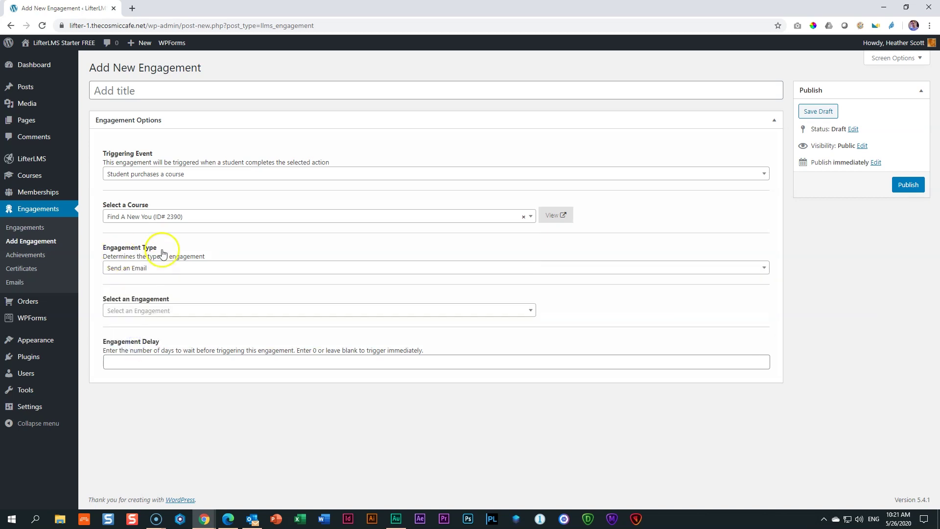
pyautogui.click(146, 312)
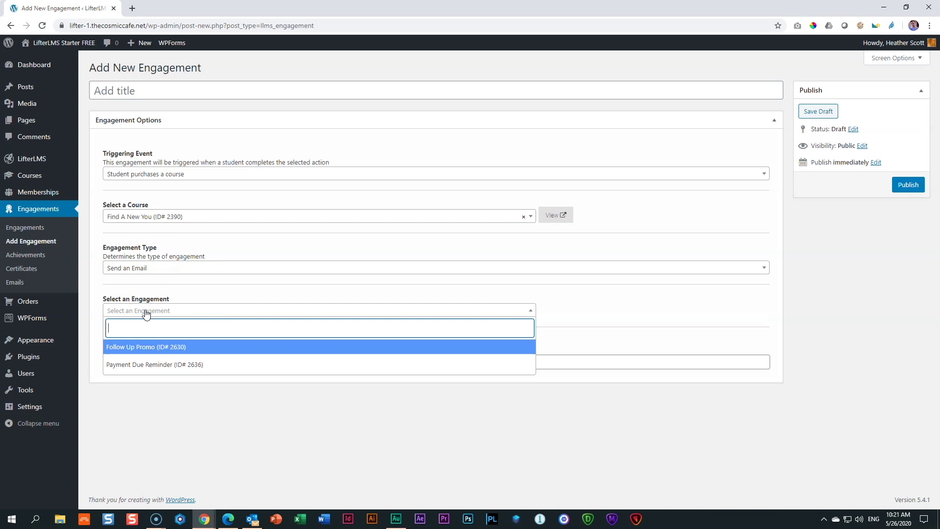
pyautogui.click(132, 367)
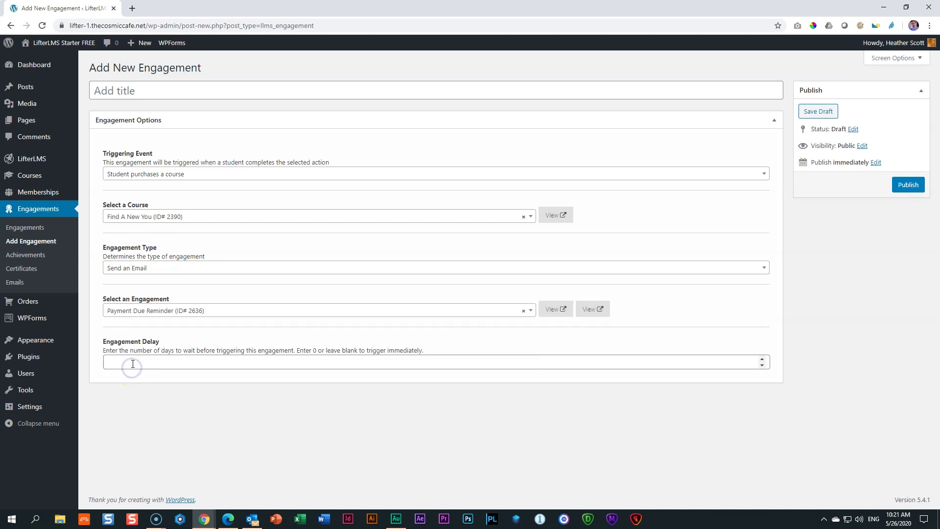
pyautogui.click(122, 363)
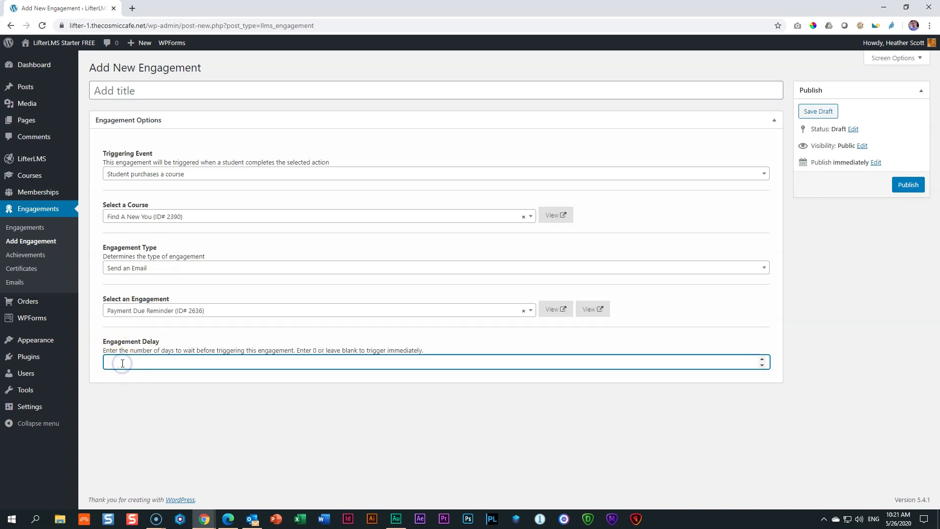
pyautogui.write('2')
pyautogui.click(138, 392)
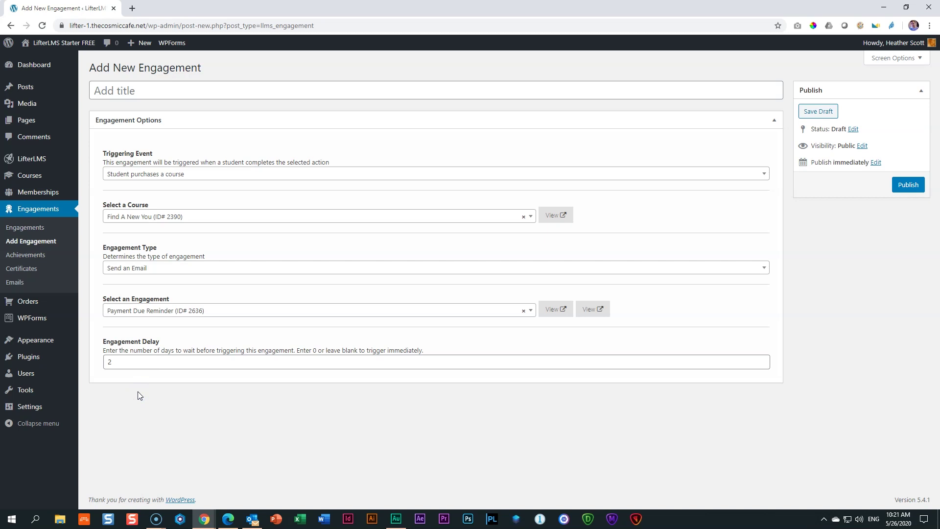
pyautogui.click(910, 186)
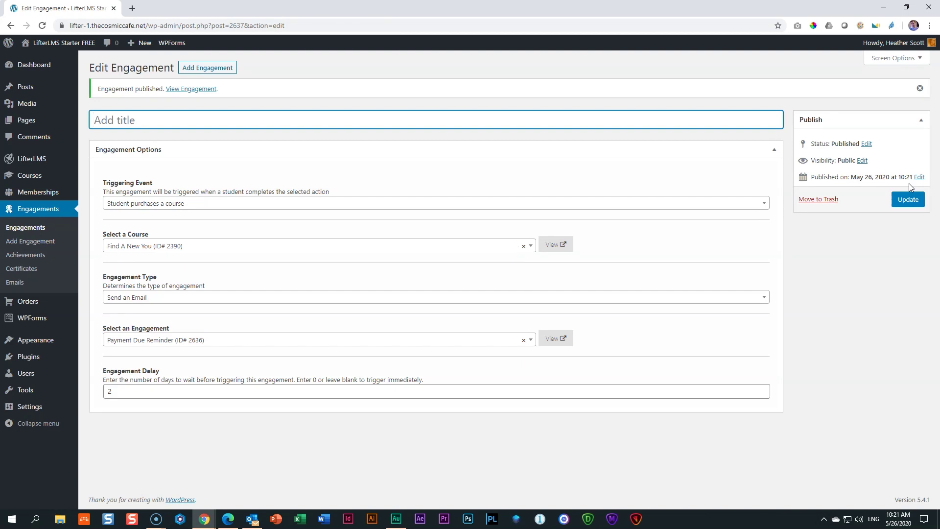
# On the student site, open Find A New You from the catalog and enroll in its PROMO plan
pyautogui.hotkey('alt', 'Tab')
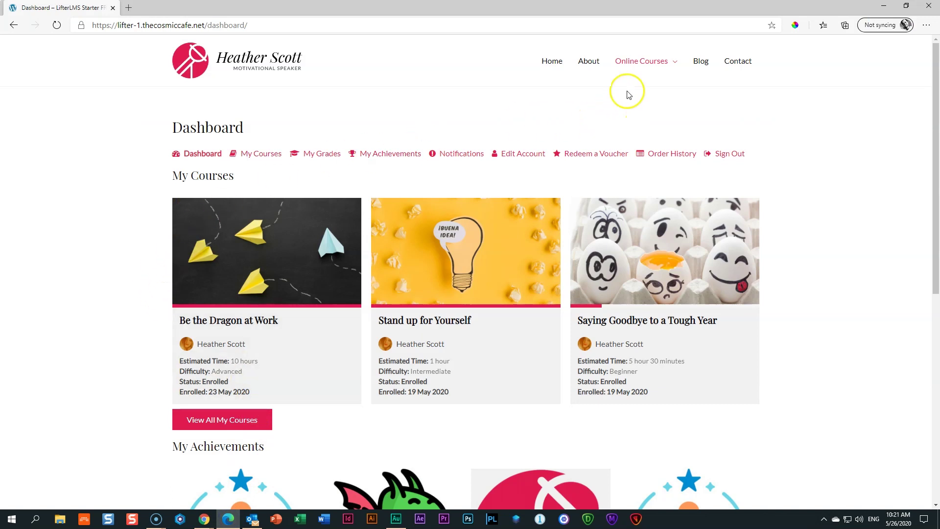
pyautogui.moveTo(648, 62)
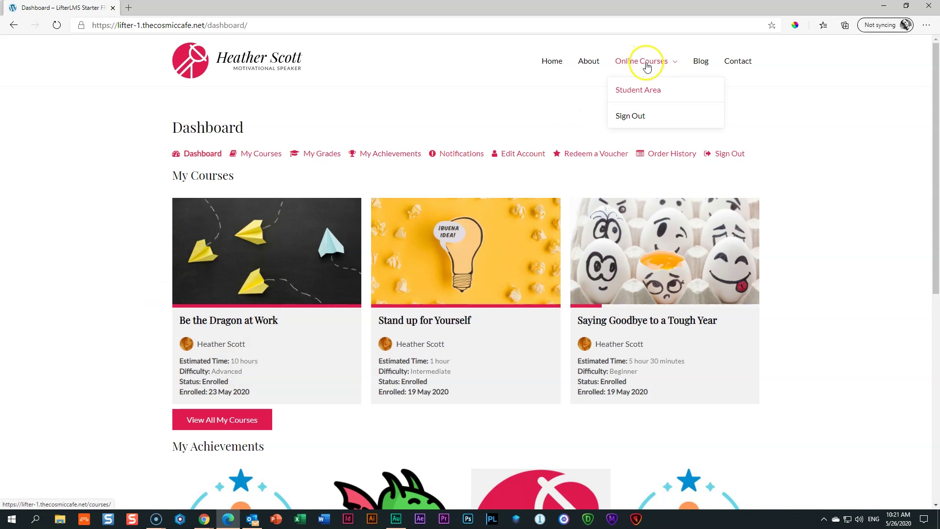
pyautogui.click(635, 93)
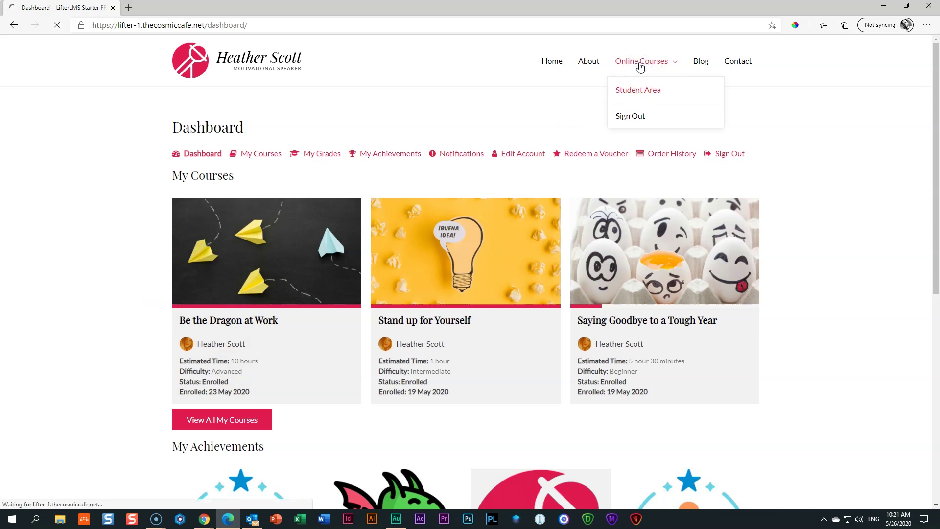
pyautogui.click(640, 63)
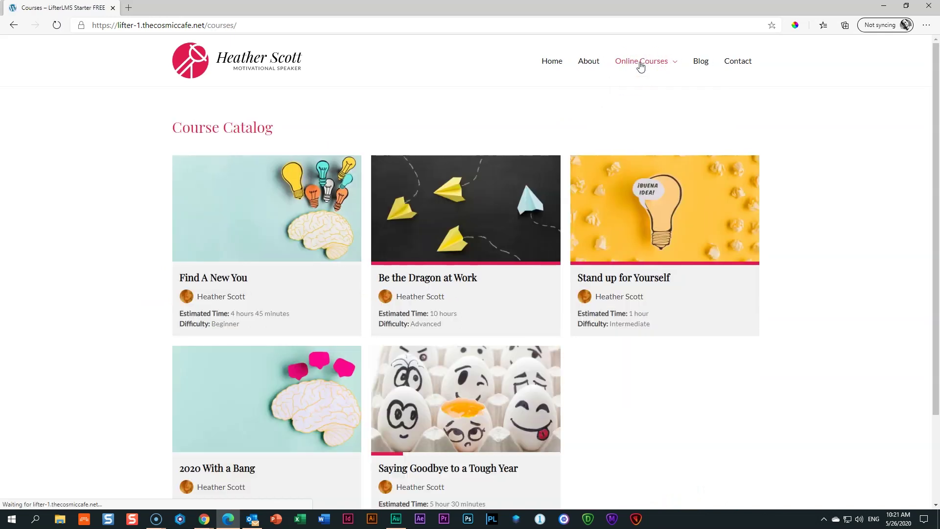
pyautogui.click(216, 273)
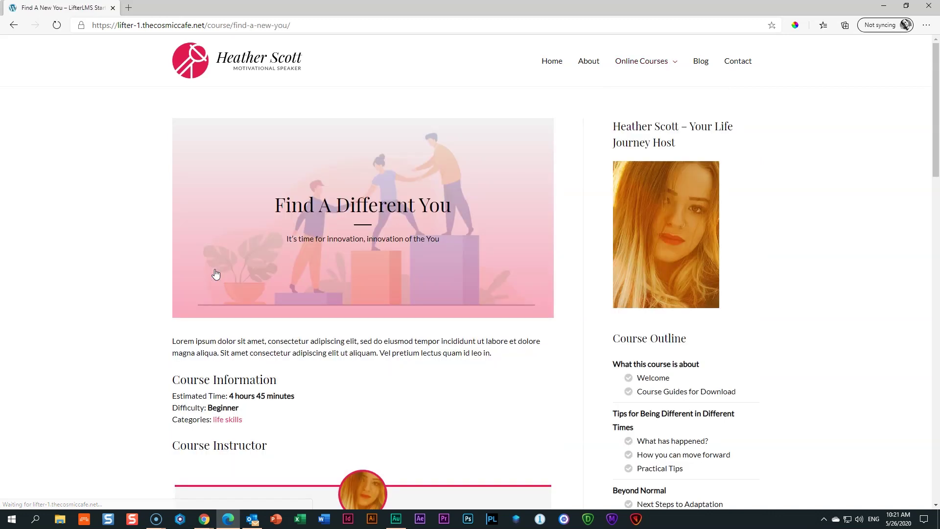
pyautogui.scroll(-10, 213, 273)
pyautogui.click(367, 349)
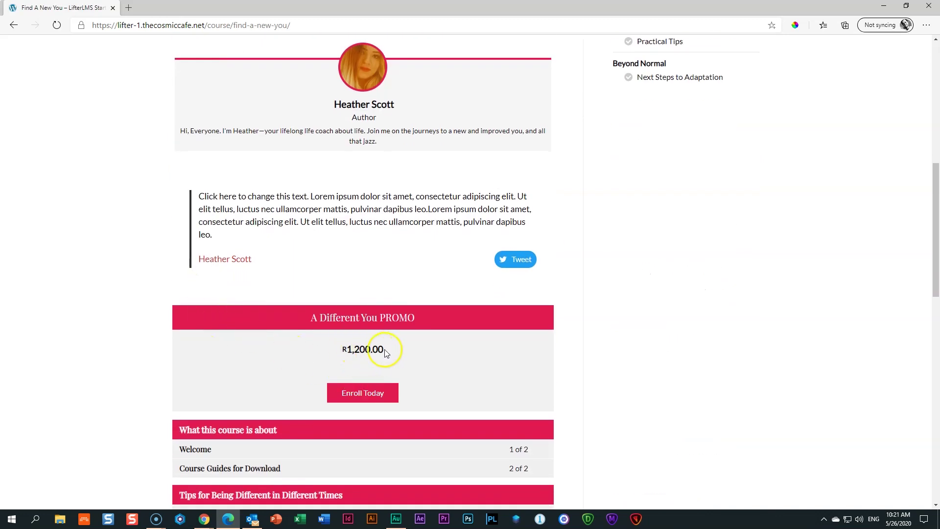
pyautogui.click(372, 398)
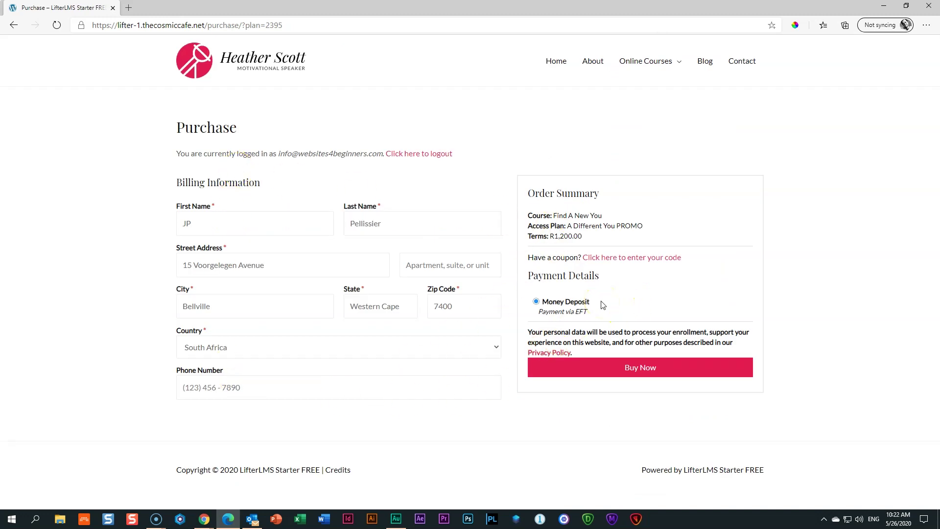
# Confirm Money Deposit (Payment via EFT) is the payment method and buy the Find A New You plan
pyautogui.scroll(5, 602, 305)
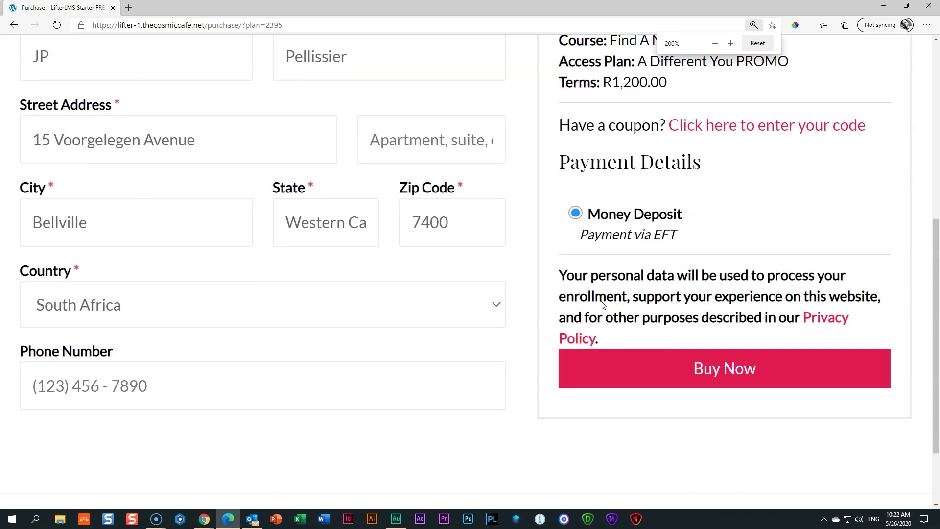
pyautogui.scroll(1, 531, 284)
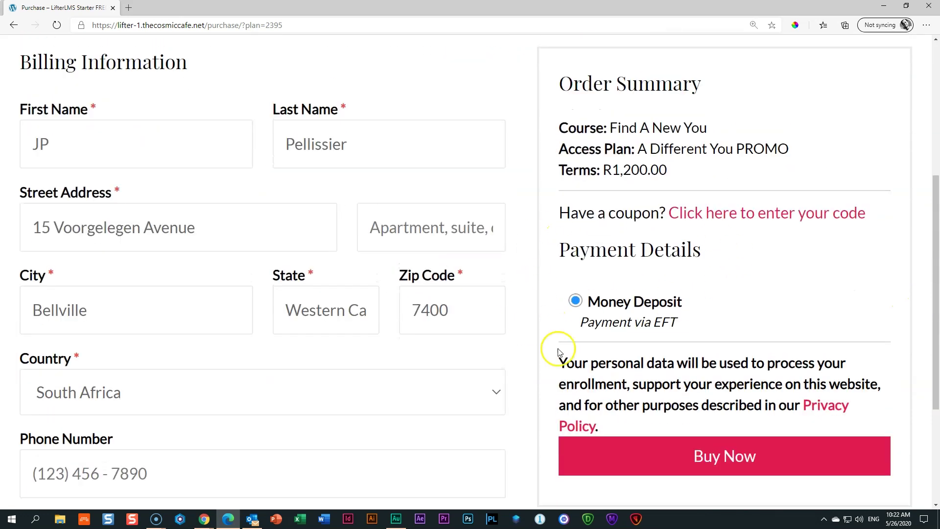
pyautogui.moveTo(579, 322); pyautogui.dragTo(695, 321)
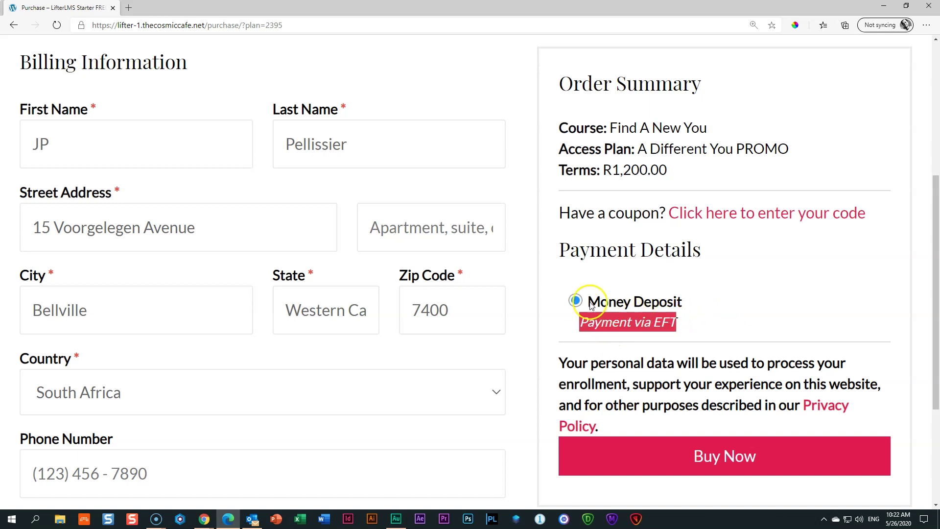
pyautogui.moveTo(589, 301); pyautogui.dragTo(684, 301)
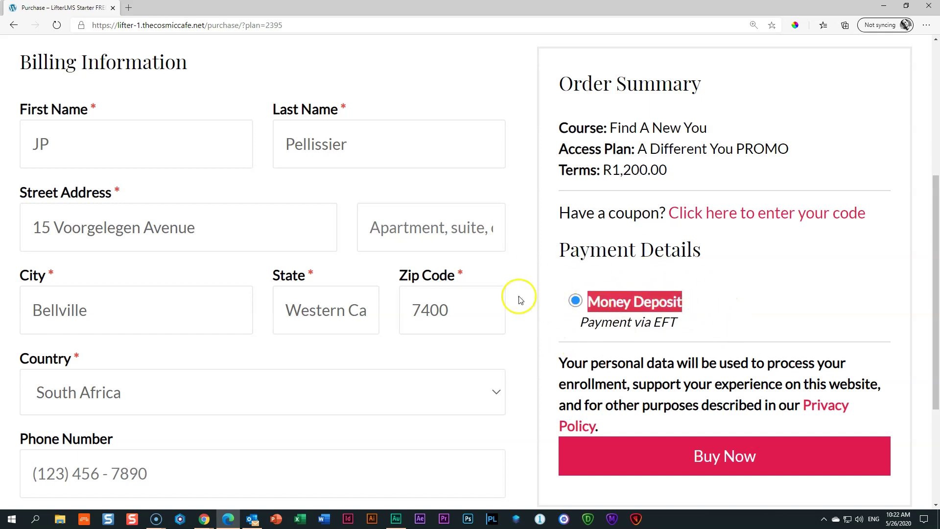
pyautogui.click(713, 296)
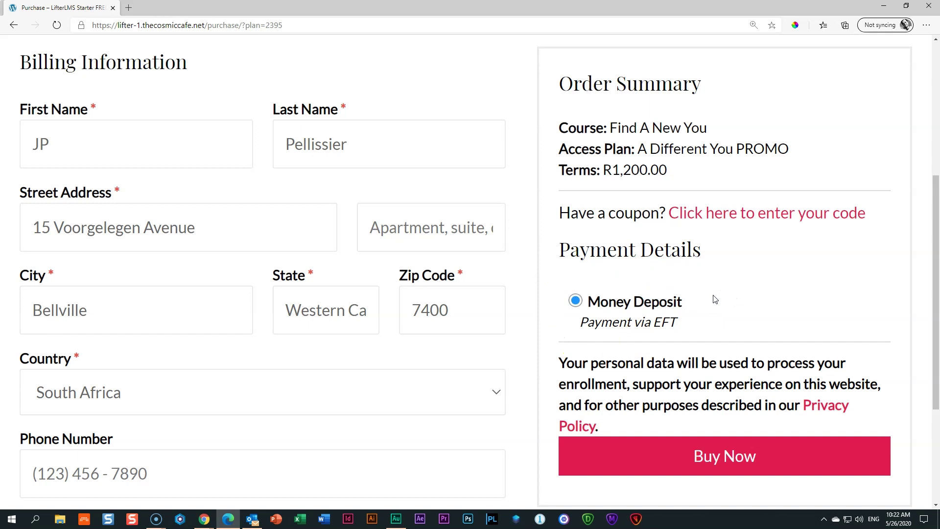
pyautogui.click(717, 455)
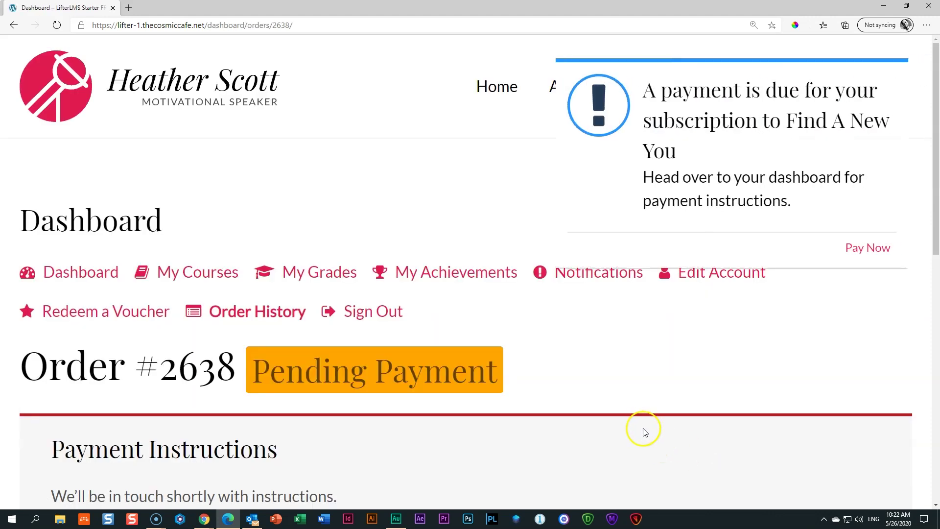
# Review order #2638's payment instructions and Pending Payment status, then return to the admin engagement editor
pyautogui.scroll(-1, 643, 430)
pyautogui.scroll(-5, 643, 430)
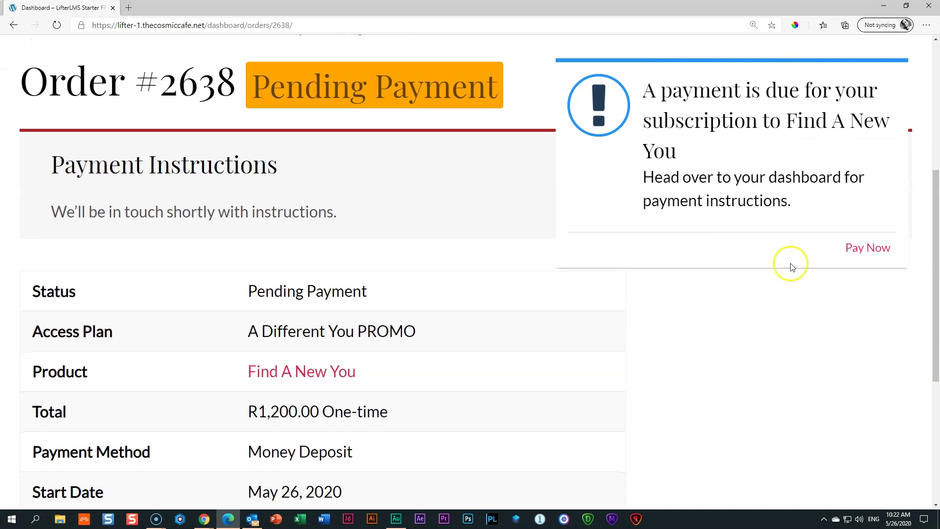
pyautogui.moveTo(687, 170)
pyautogui.scroll(-1, 709, 289)
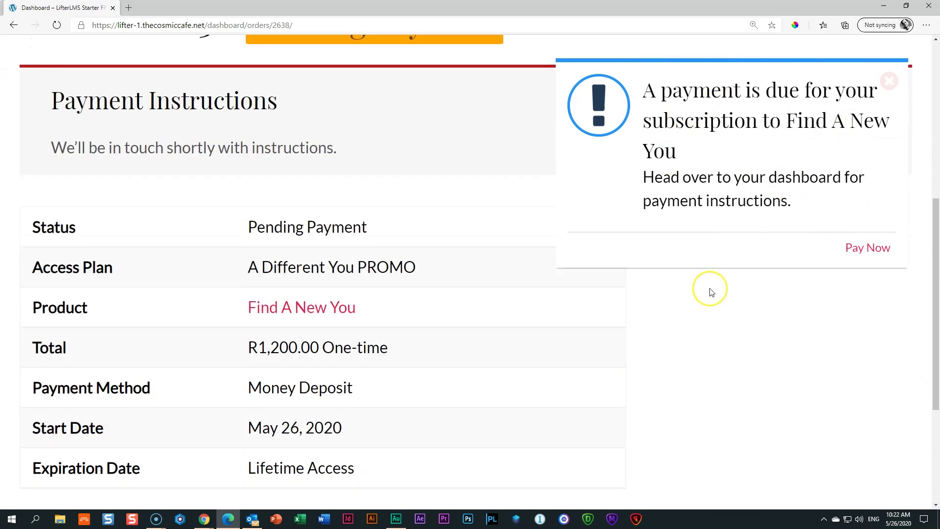
pyautogui.scroll(-1, 712, 292)
pyautogui.scroll(1, 712, 292)
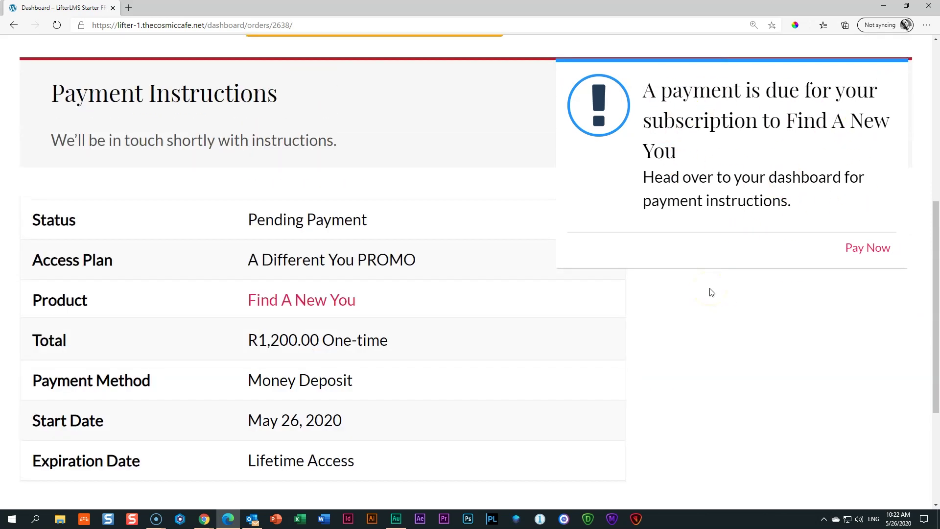
pyautogui.moveTo(59, 93); pyautogui.dragTo(311, 108)
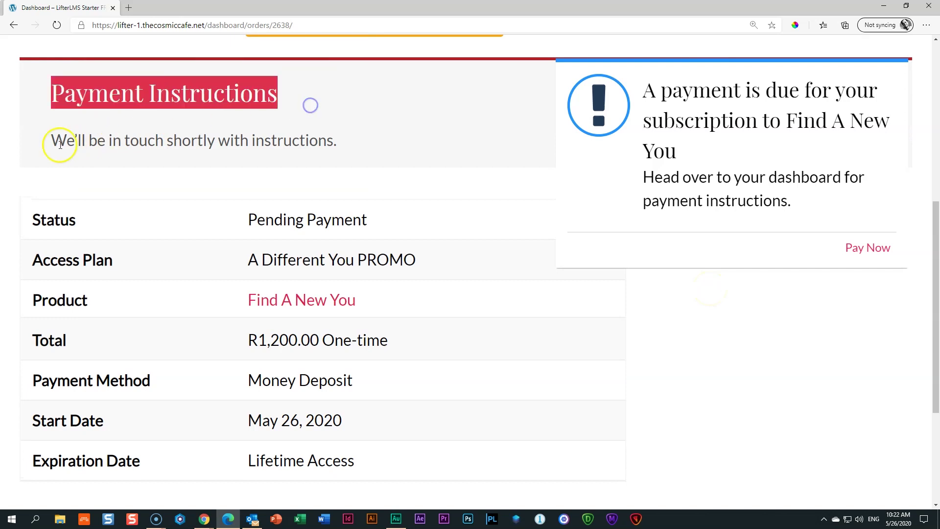
pyautogui.moveTo(52, 140); pyautogui.dragTo(342, 139)
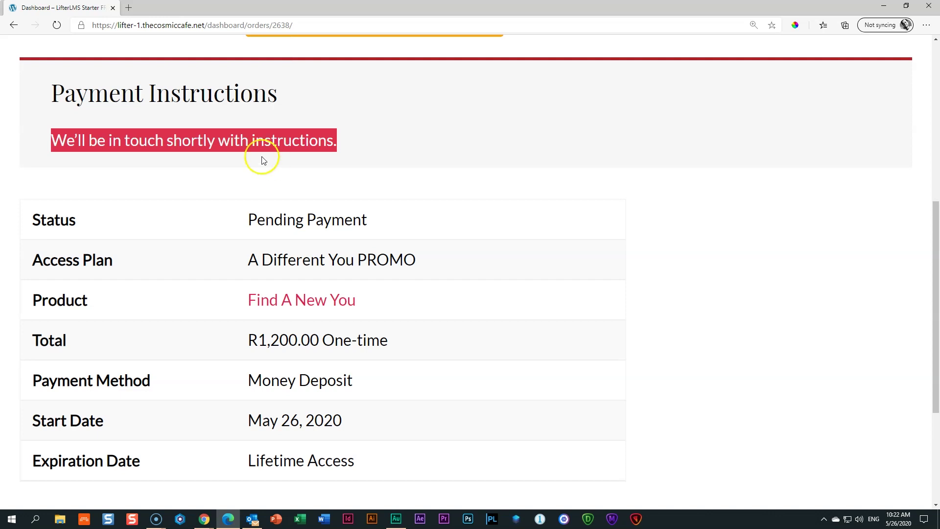
pyautogui.moveTo(247, 219); pyautogui.dragTo(388, 228)
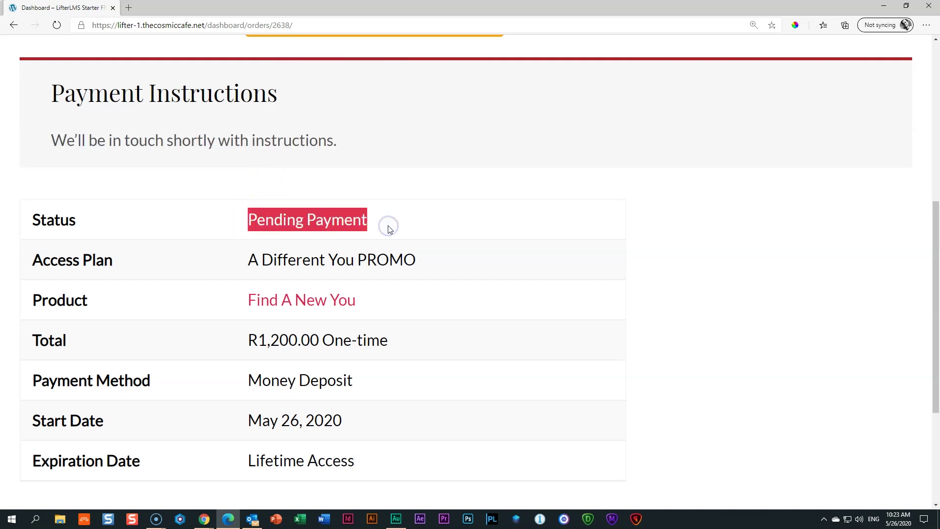
pyautogui.moveTo(202, 526)
pyautogui.click(171, 488)
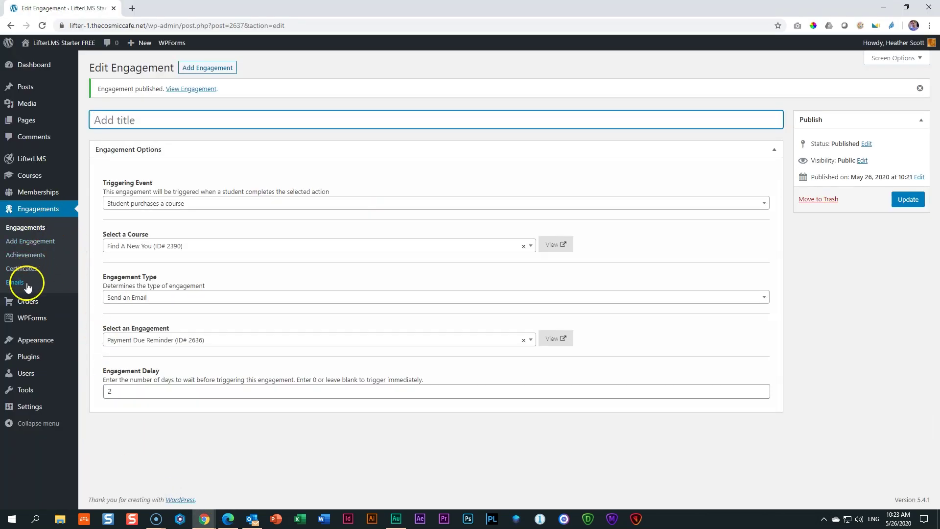
# Open pending order #2632 for 2020 With a Bang from the LifterLMS Orders list
pyautogui.moveTo(25, 302)
pyautogui.click(93, 304)
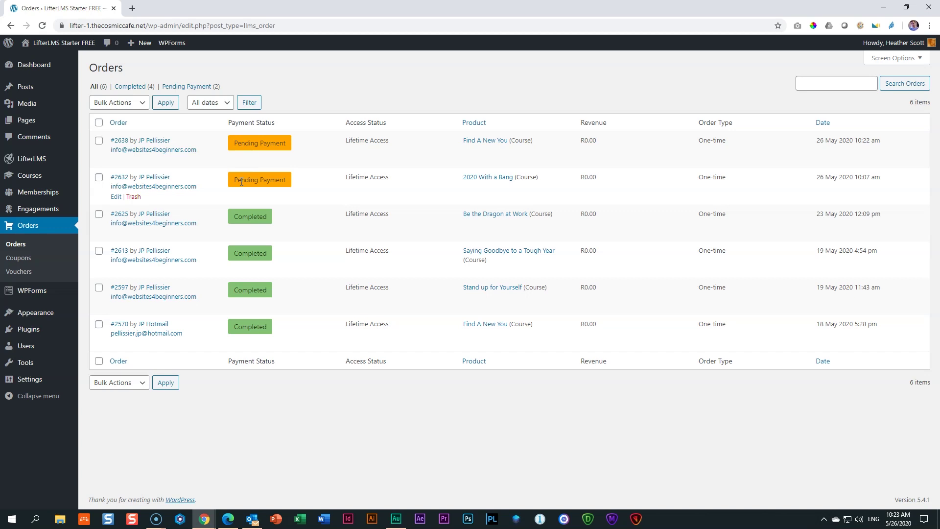
pyautogui.click(117, 197)
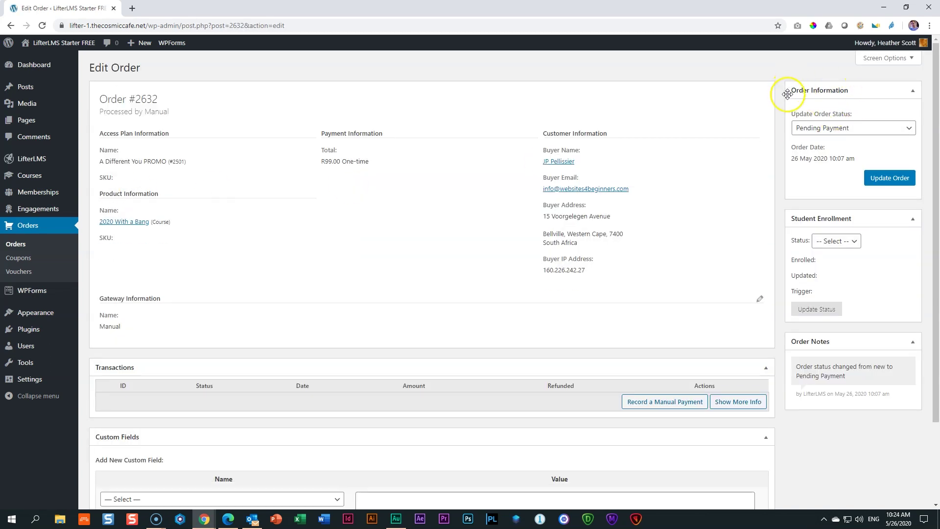
# Set order #2632's status to Completed and update it
pyautogui.click(904, 128)
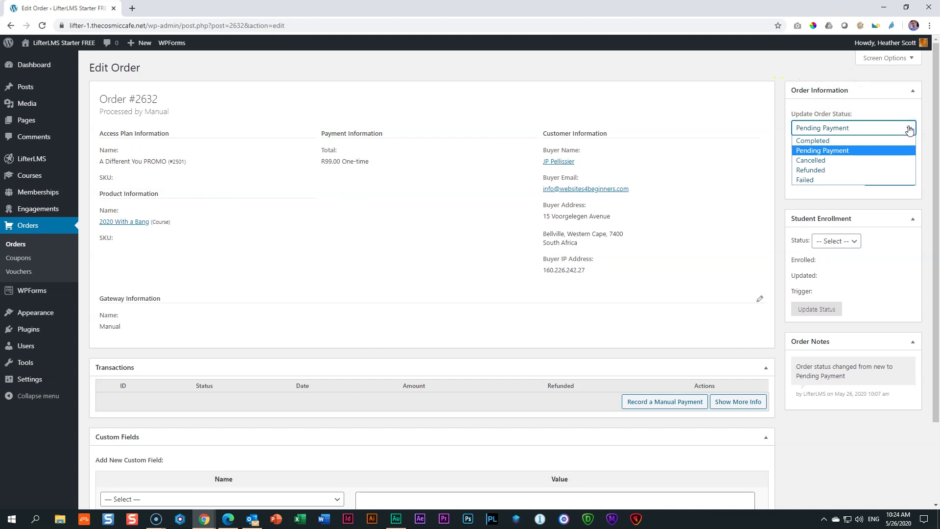
pyautogui.click(822, 140)
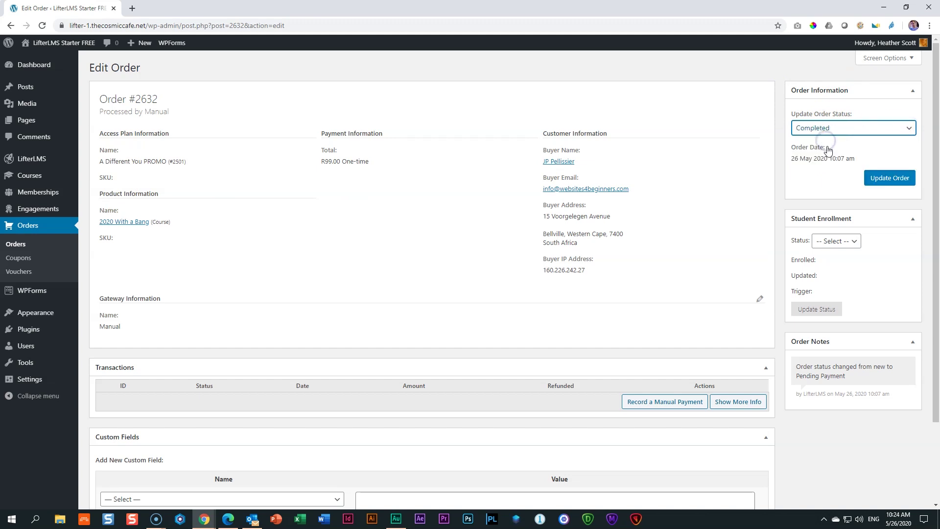
pyautogui.click(887, 181)
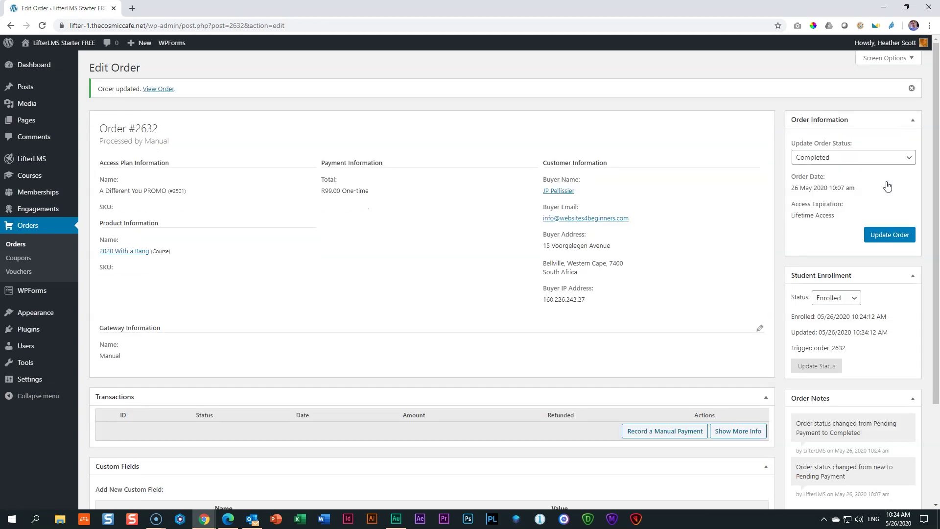
# Mark order #2638 Completed too, then switch back to the student's browser window
pyautogui.click(22, 248)
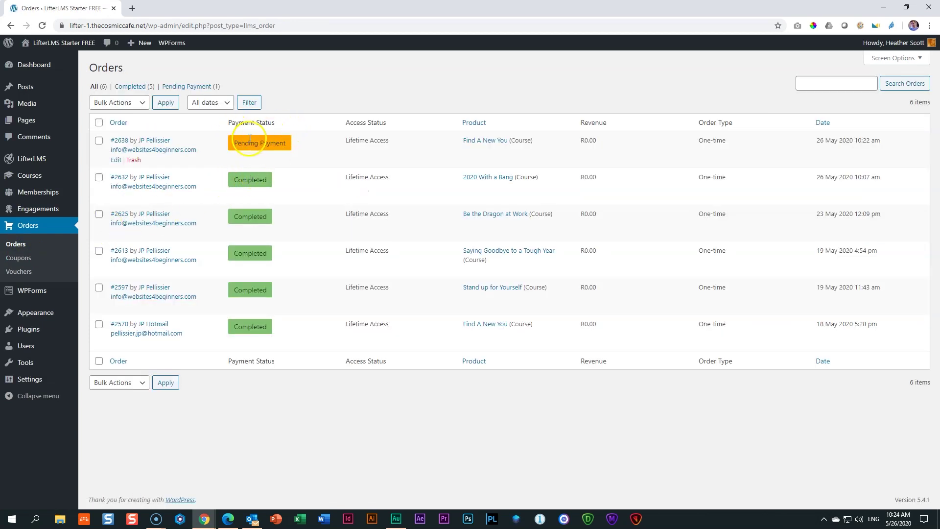
pyautogui.click(116, 160)
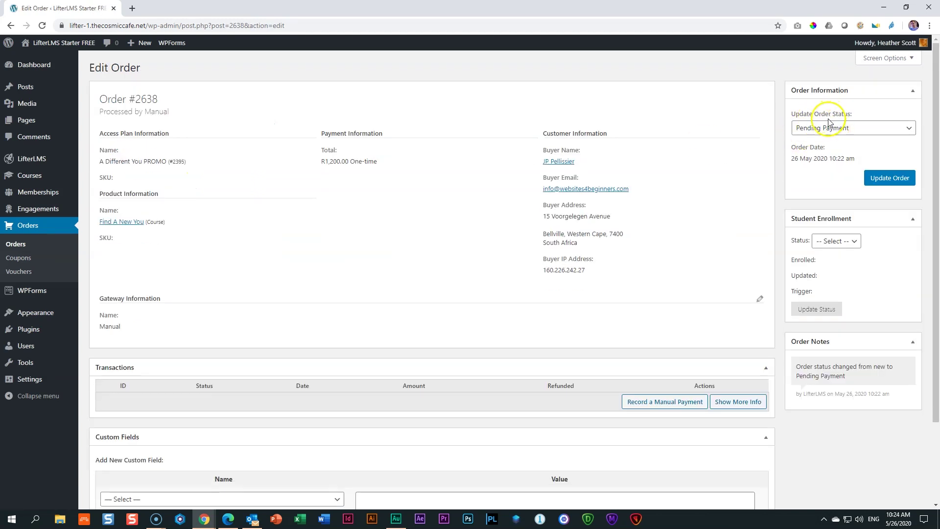
pyautogui.click(890, 129)
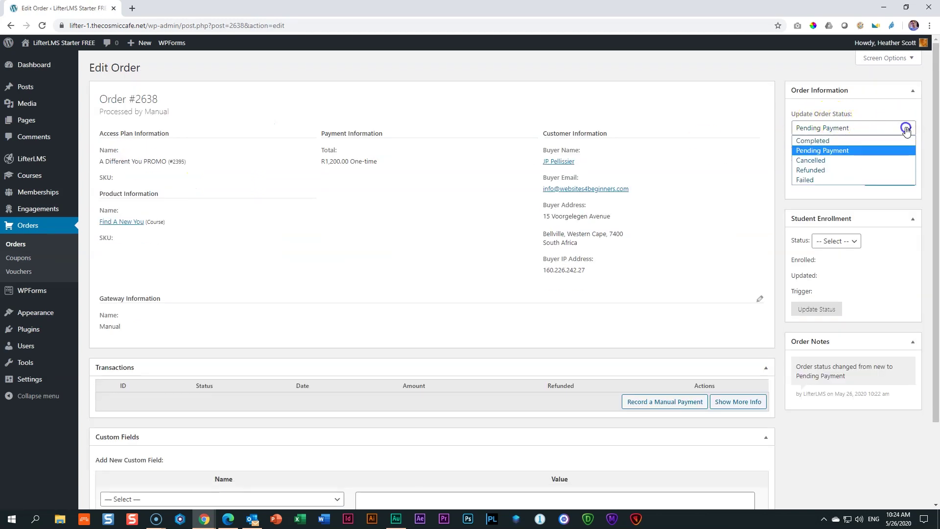
pyautogui.click(839, 141)
pyautogui.click(890, 179)
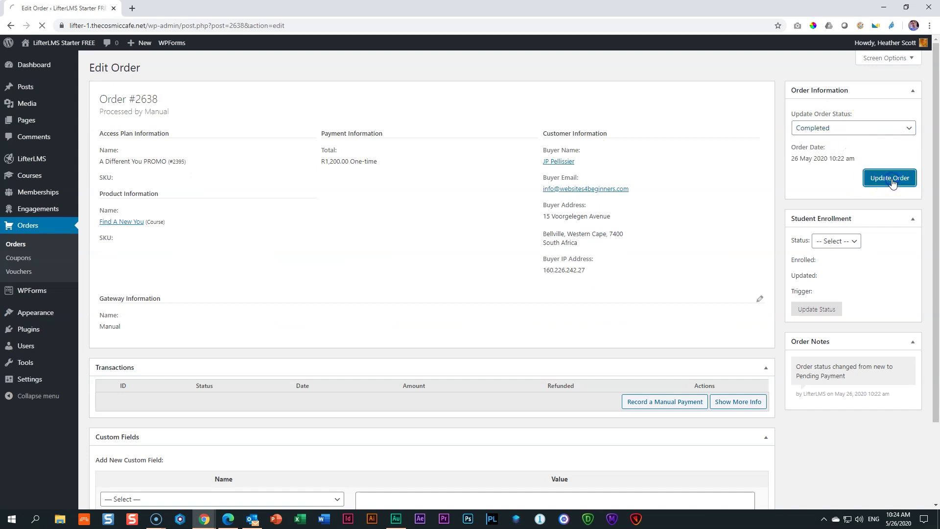
pyautogui.hotkey('alt', 'Tab')
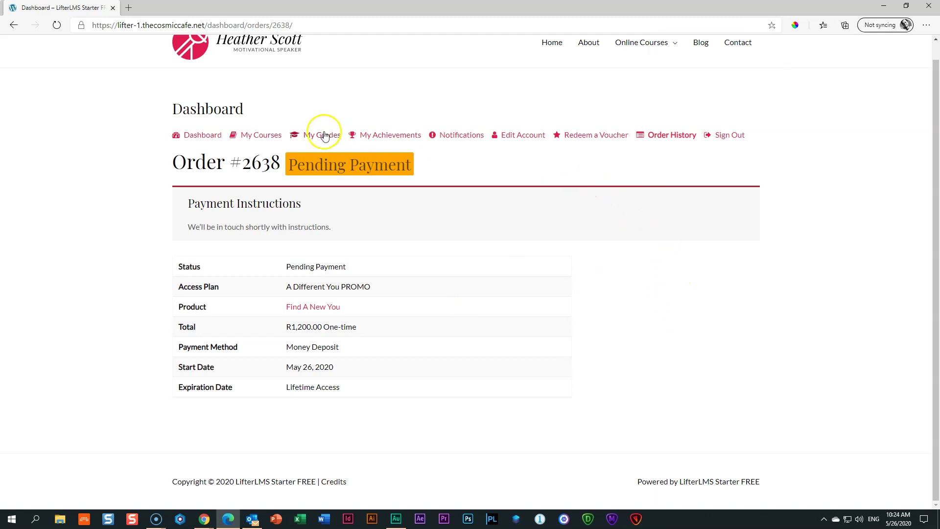
# Open My Courses and scroll the cards to see Find A New You and 2020 With a Bang enrolled
pyautogui.click(248, 136)
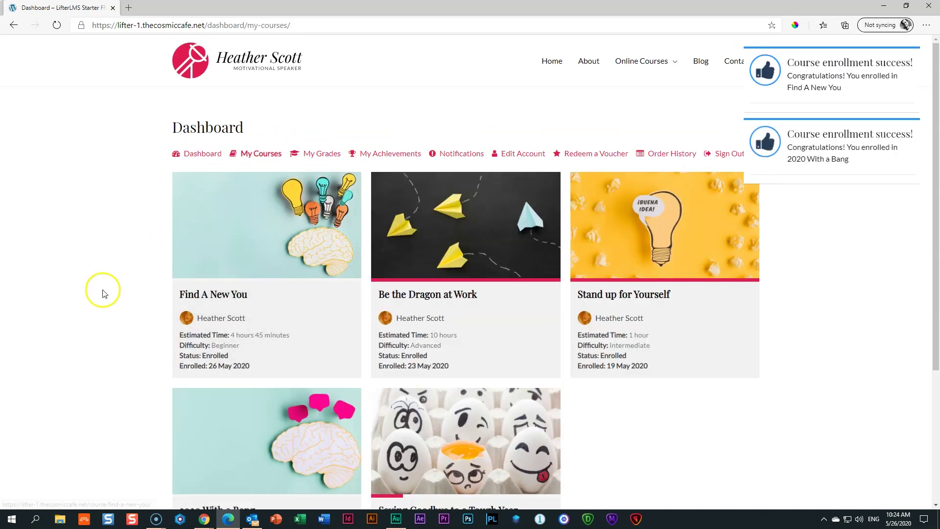
pyautogui.scroll(-3, 102, 291)
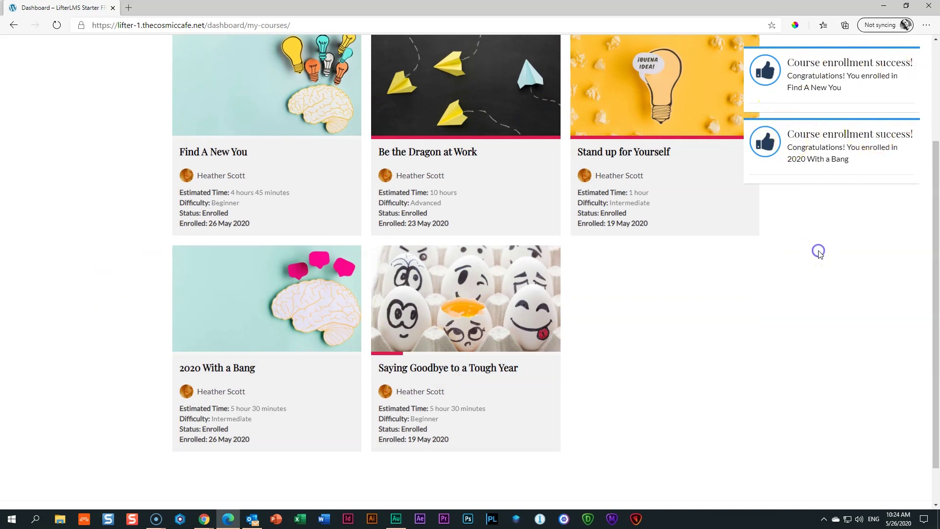
pyautogui.scroll(3, 820, 254)
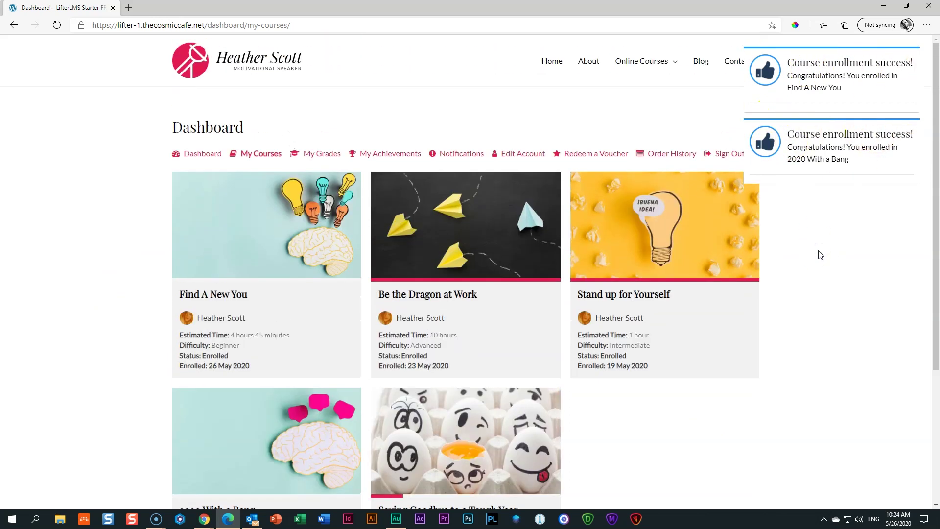